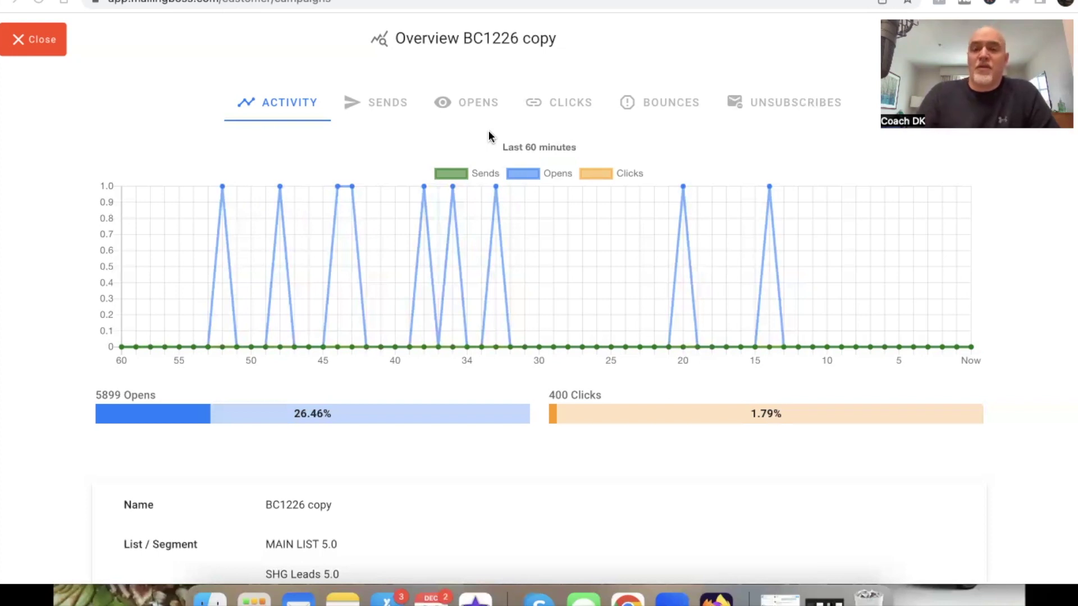
Switch from the BC1226 copy overview to the Builderall tutorial playlist tab with Ctrl+Tab
key(ctrl+Tab)
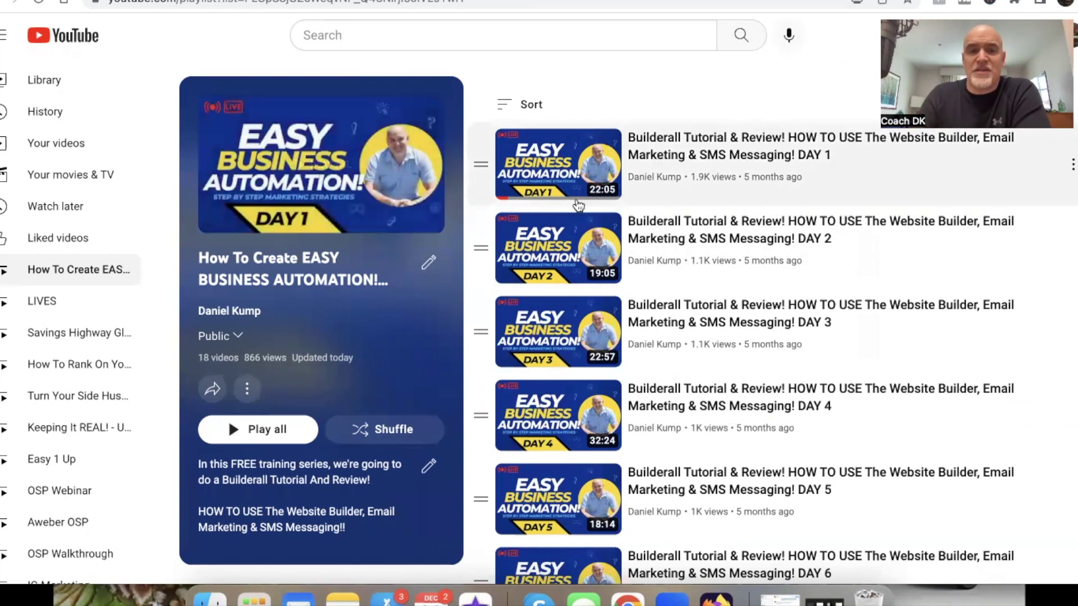
Scroll through the Easy Business Automation playlist's Mailingboss videos and back up
scroll(678, 365, down, 3)
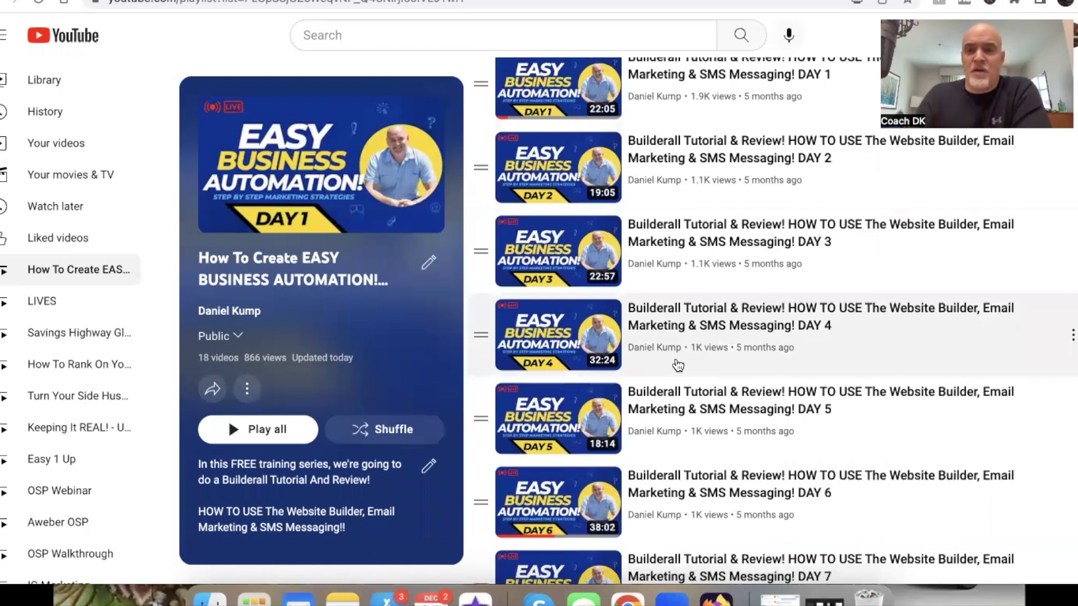
scroll(691, 363, up, 3)
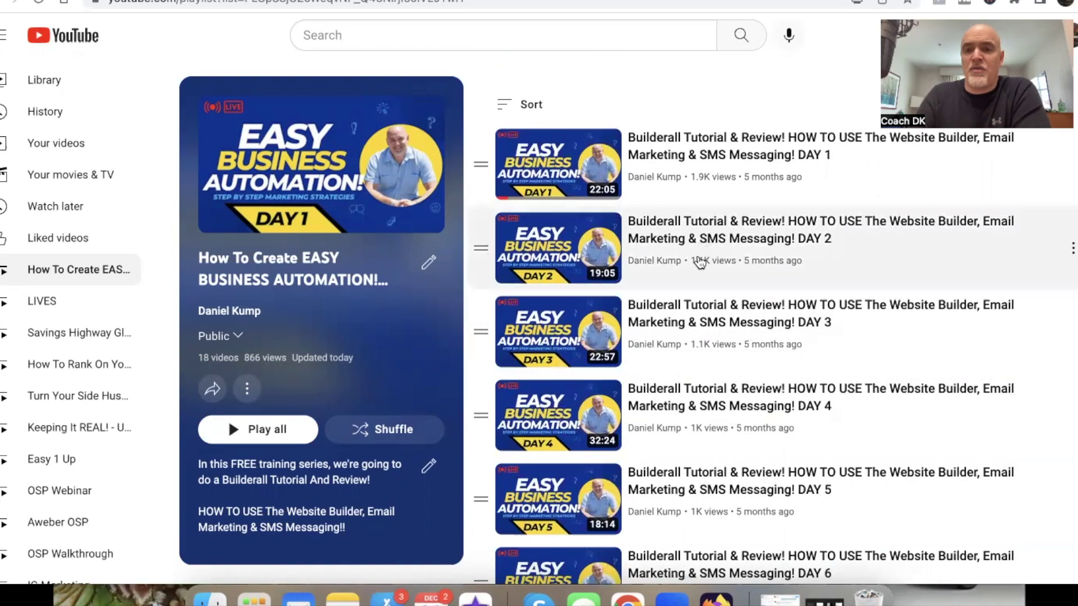
scroll(699, 263, down, 10)
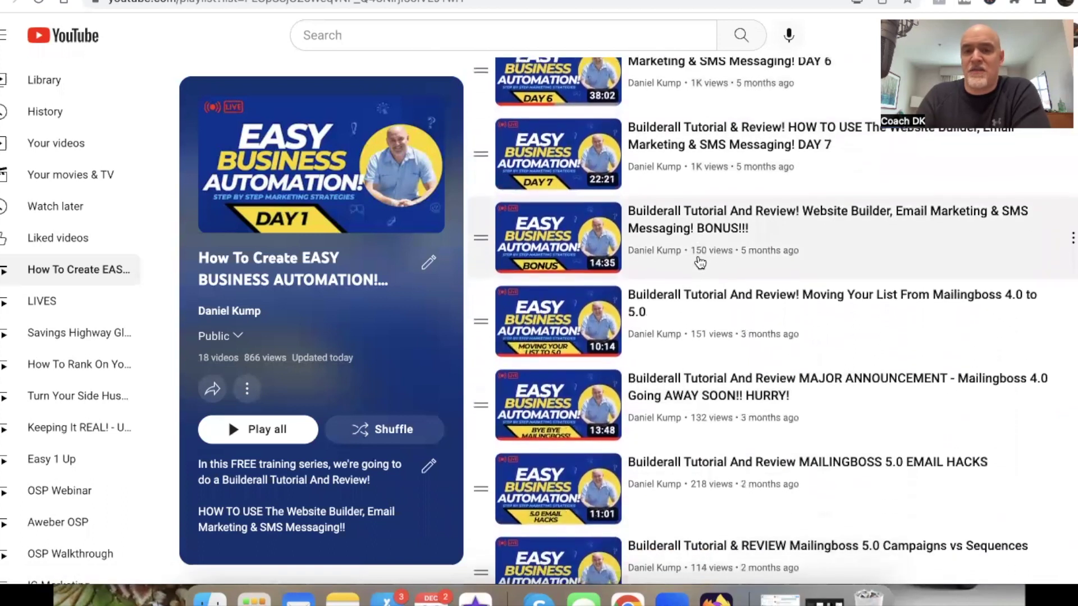
scroll(699, 262, down, 2)
scroll(699, 262, down, 2)
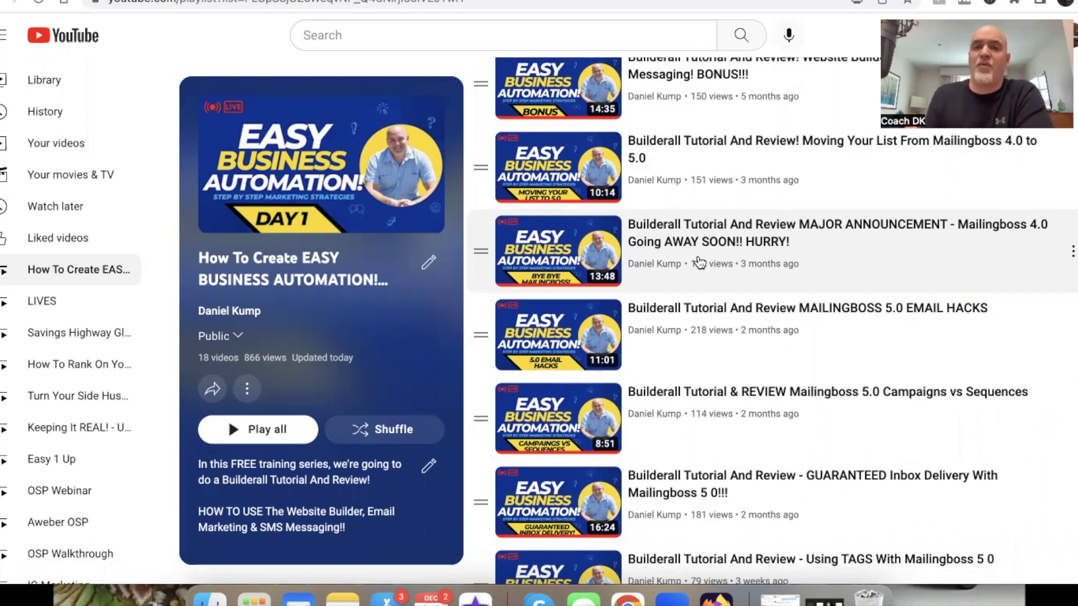
scroll(699, 262, down, 3)
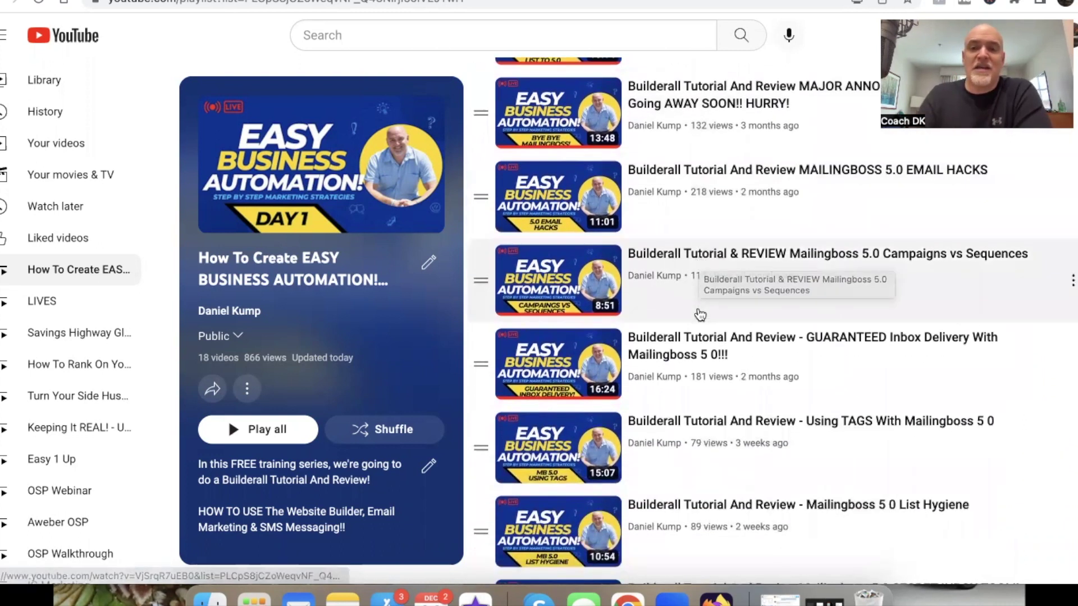
scroll(699, 261, down, 1)
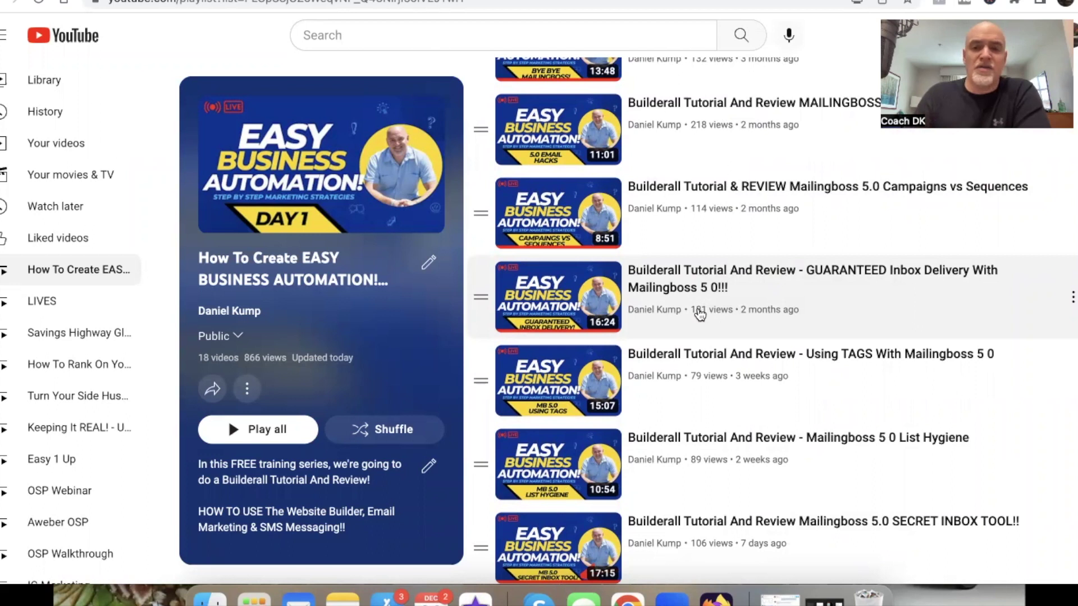
scroll(699, 315, down, 3)
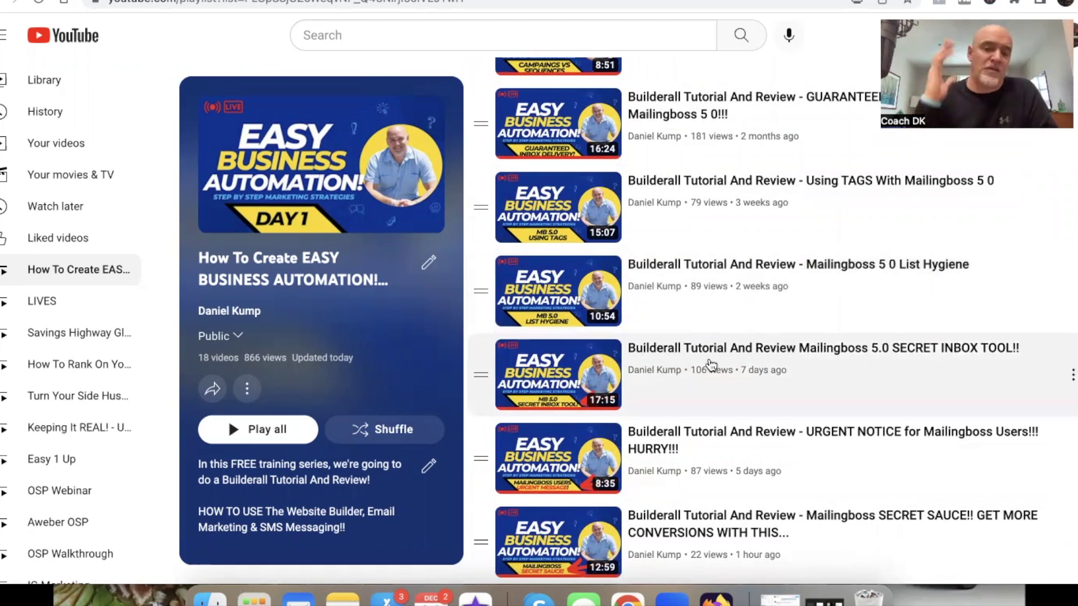
scroll(710, 366, up, 15)
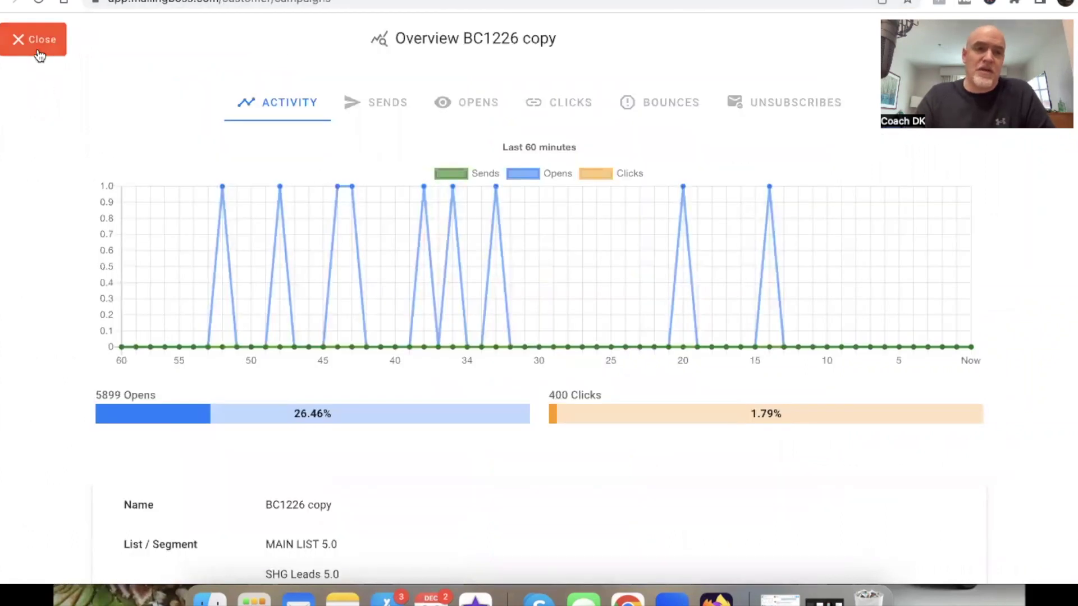
Open campaign BC1227's overview and review its 5085 opens (22.83%) and 548 clicks (2.46%)
click(38, 53)
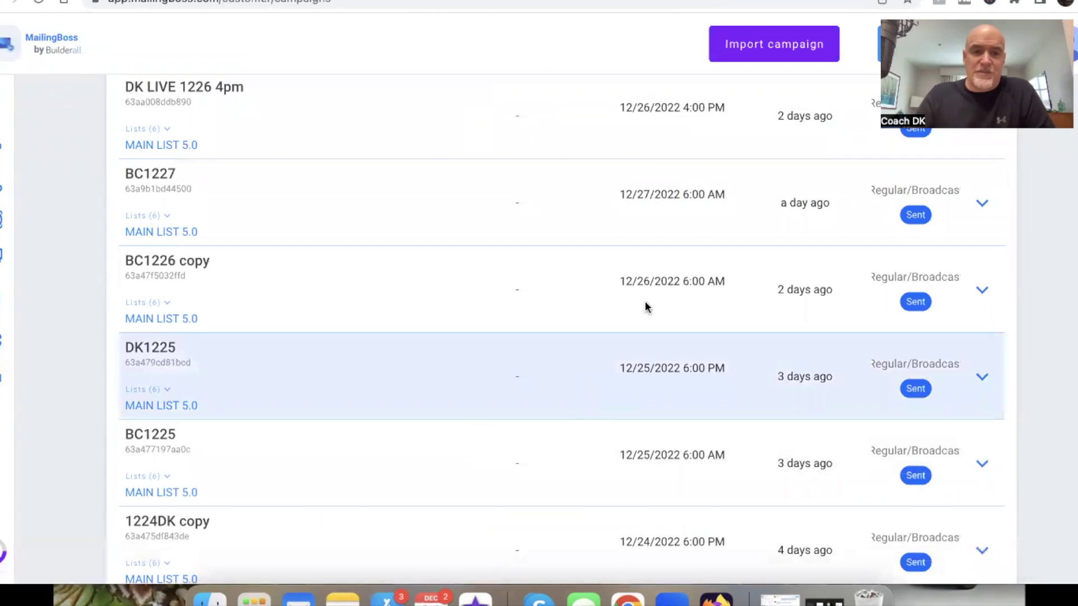
scroll(782, 266, up, 1)
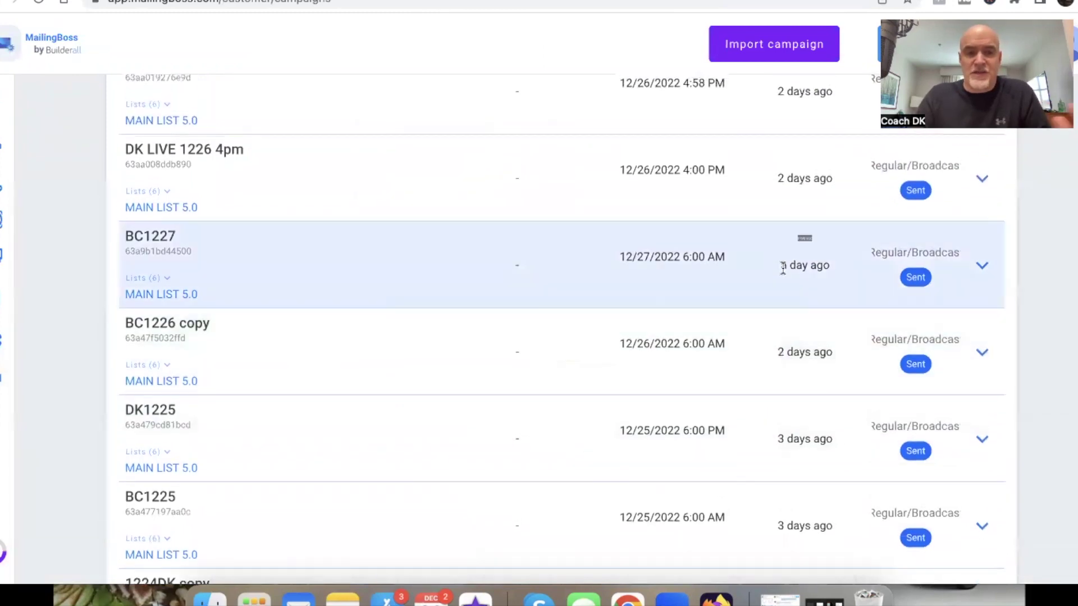
click(983, 265)
click(891, 254)
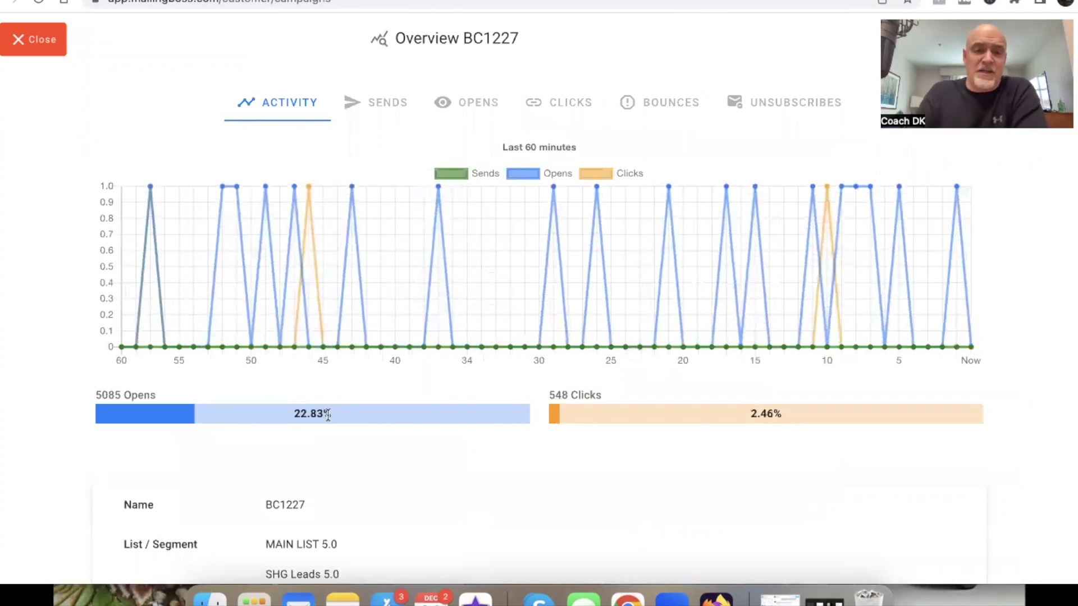
scroll(323, 417, up, 5)
scroll(323, 418, up, 2)
scroll(323, 417, down, 3)
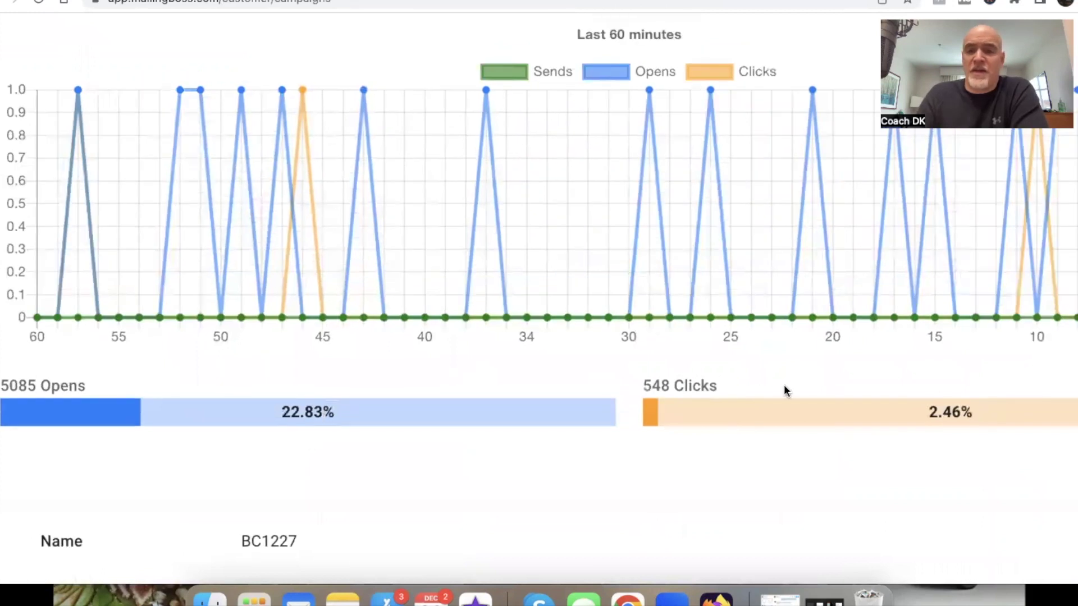
scroll(873, 419, right, 3)
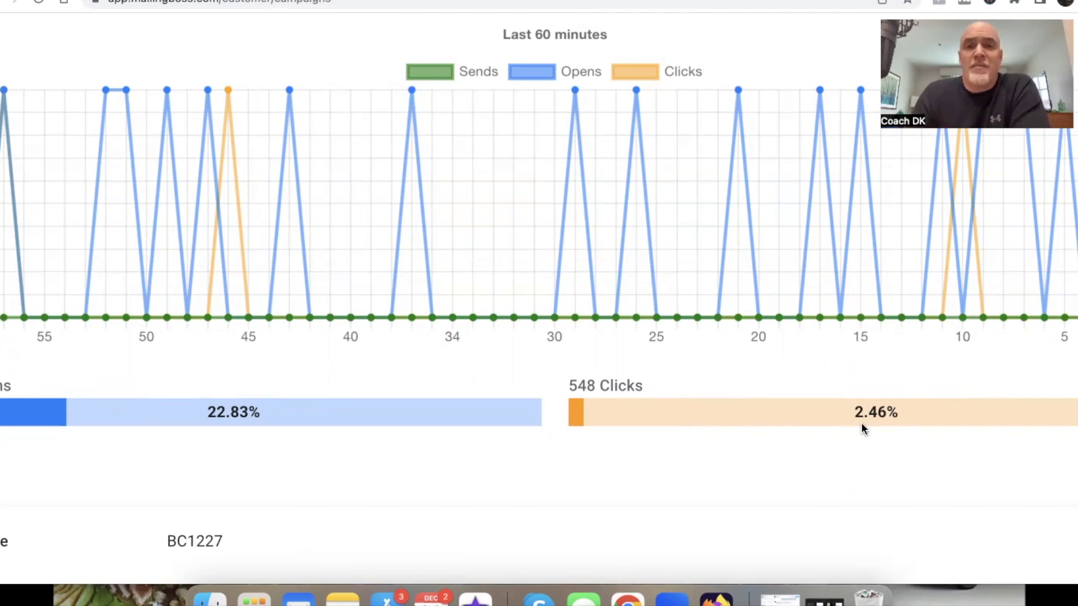
scroll(861, 422, down, 5)
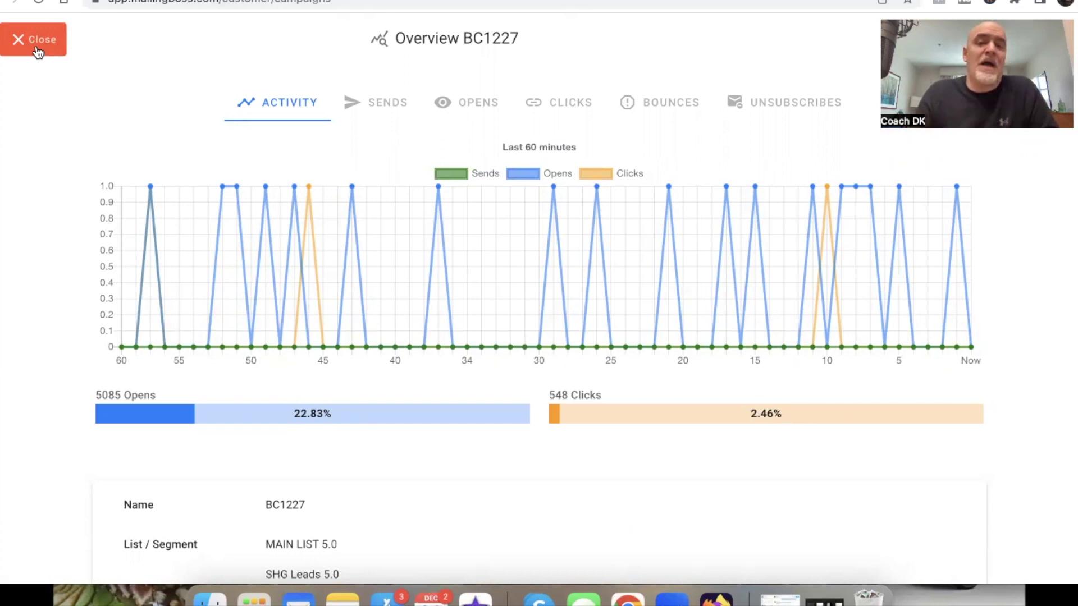
Close the BC1227 overview and scroll the campaign list down to the DK1222 broadcast
click(35, 40)
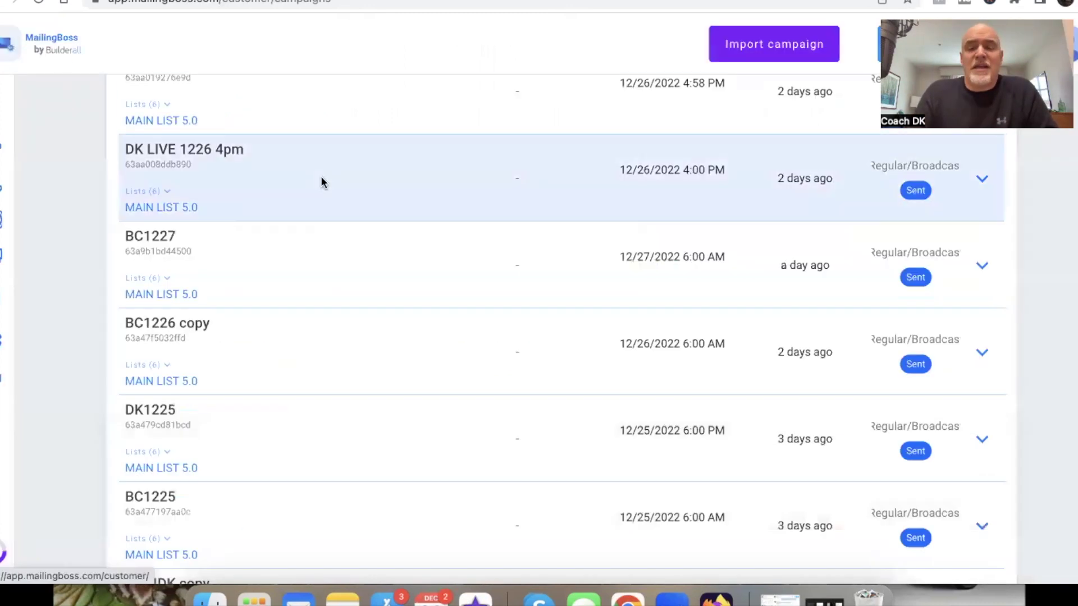
scroll(321, 178, up, 10)
scroll(321, 176, up, 4)
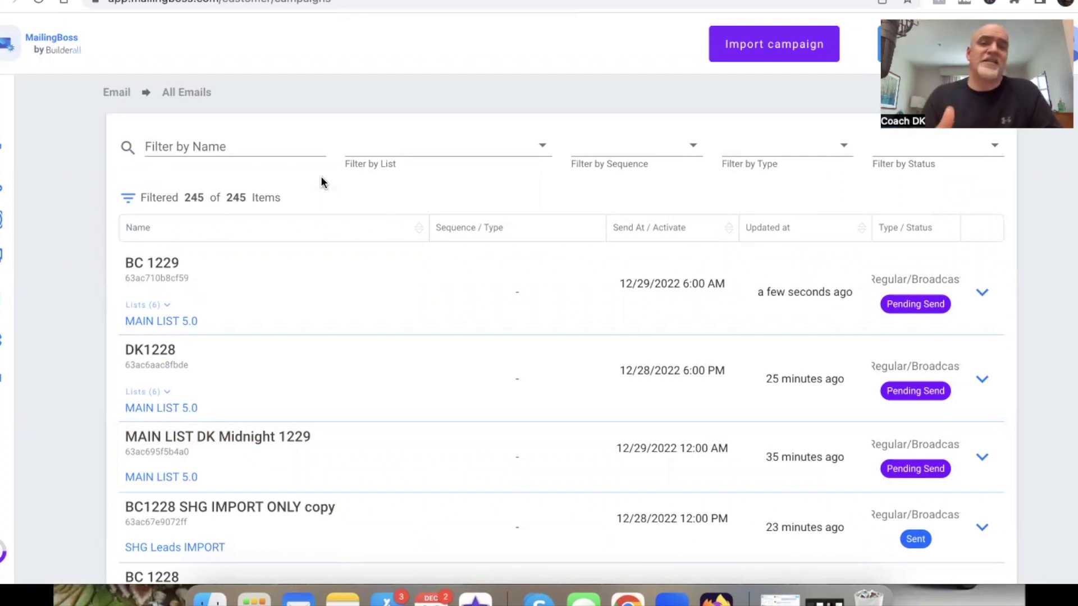
scroll(348, 257, down, 2)
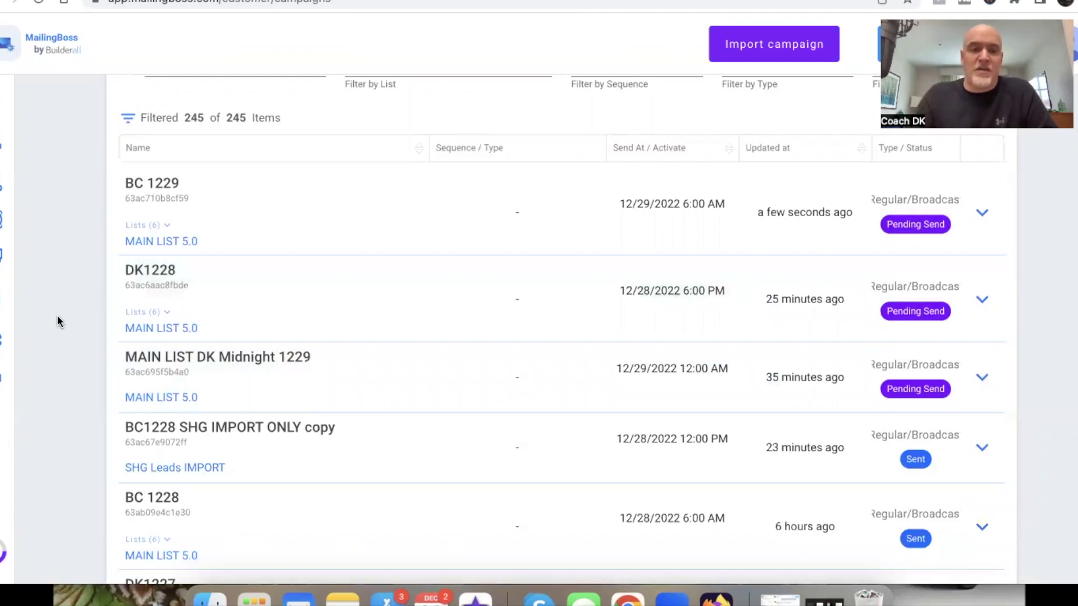
mouse_move(2, 230)
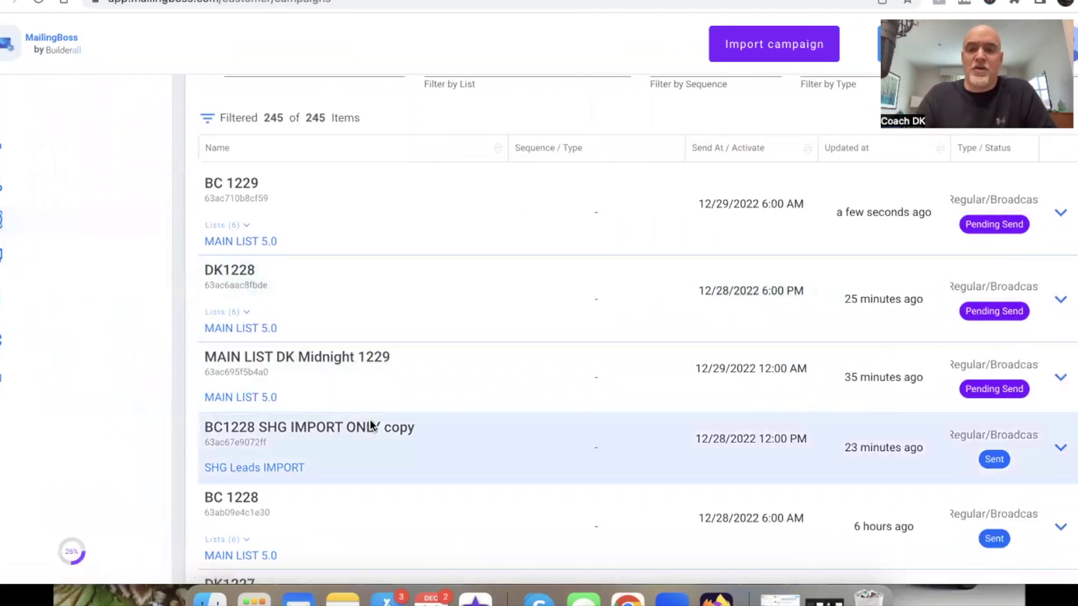
scroll(370, 425, down, 5)
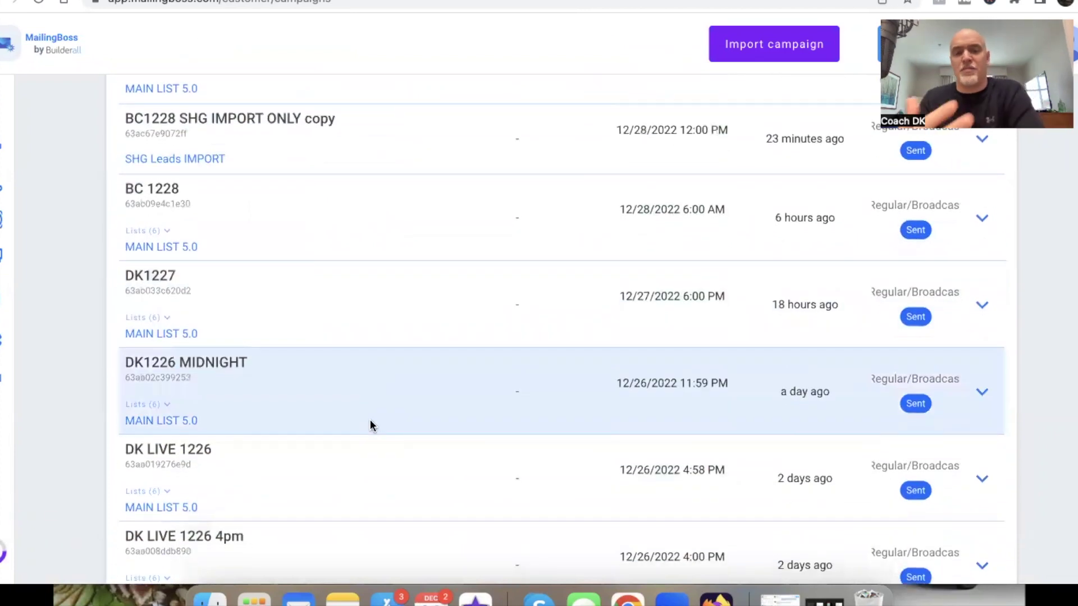
scroll(371, 425, down, 6)
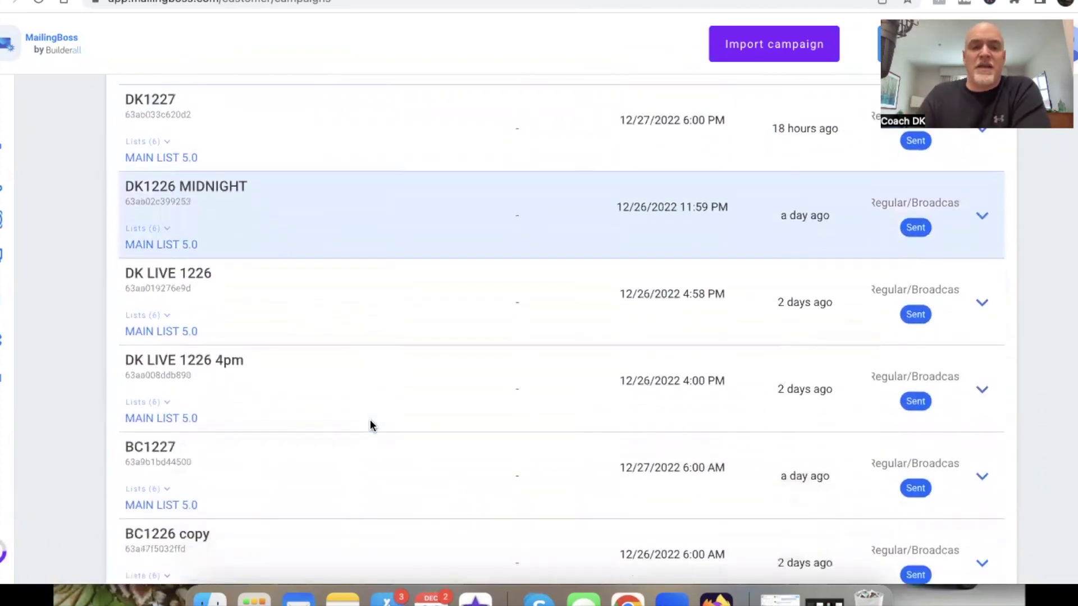
scroll(371, 424, down, 1)
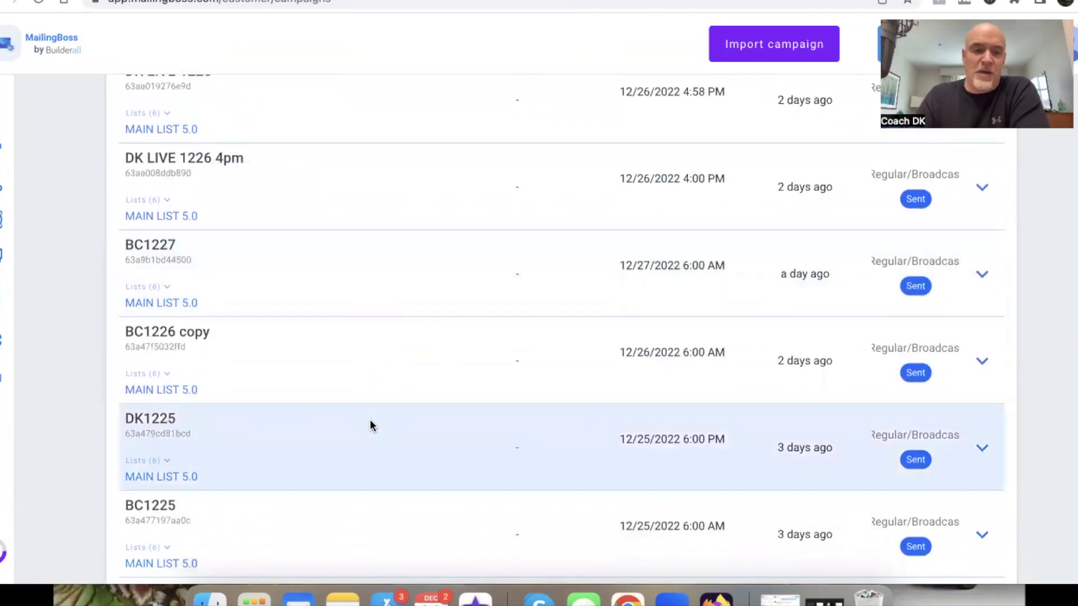
scroll(370, 421, down, 6)
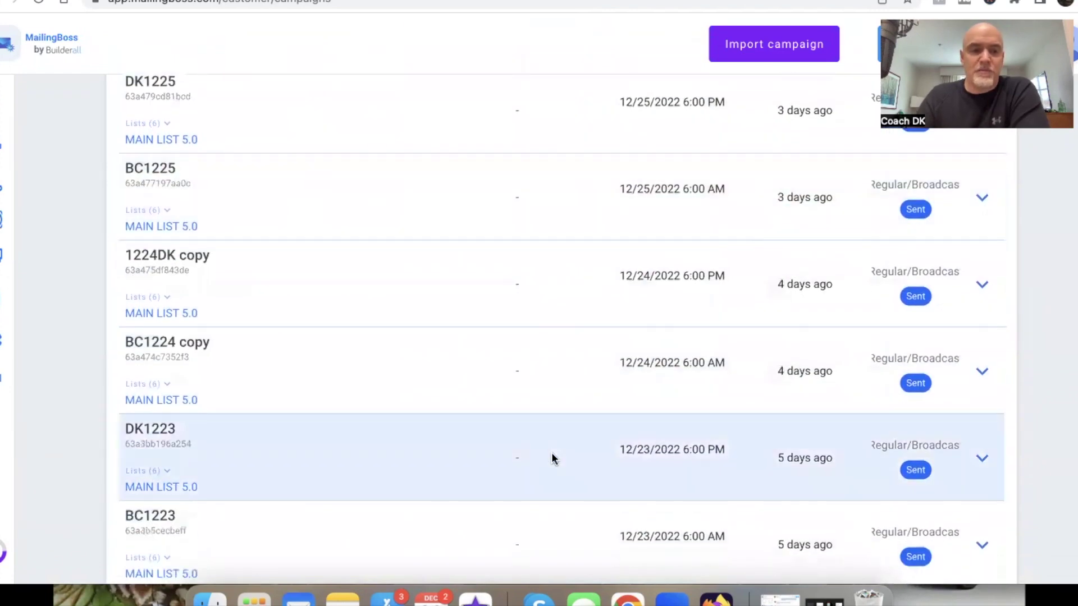
scroll(551, 453, down, 3)
scroll(922, 328, down, 1)
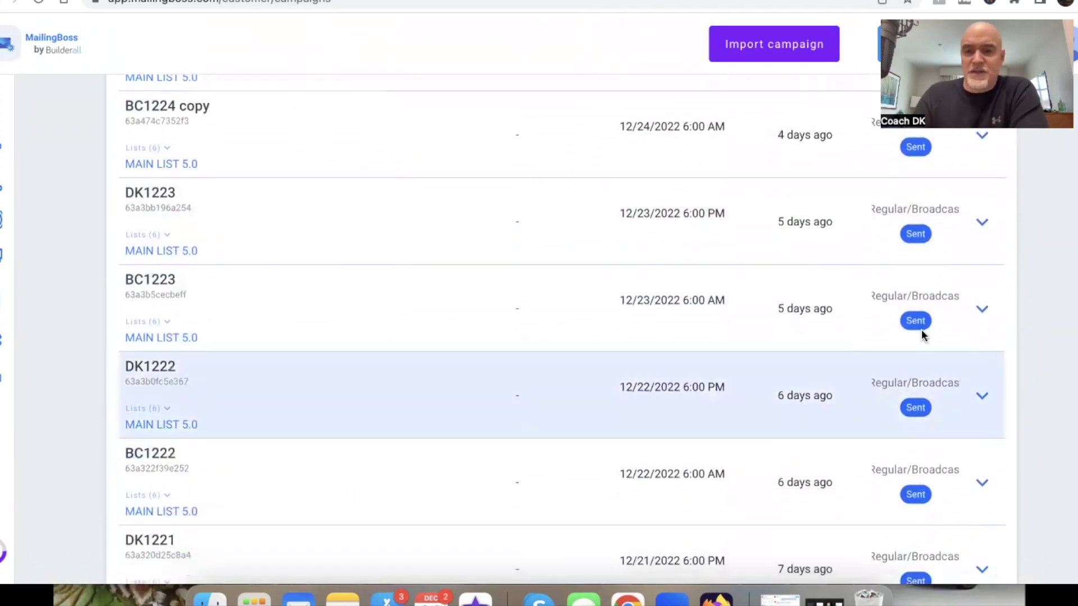
Duplicate DK1222 and confirm, creating the 'DK1222 copy' draft at the list's top
click(992, 396)
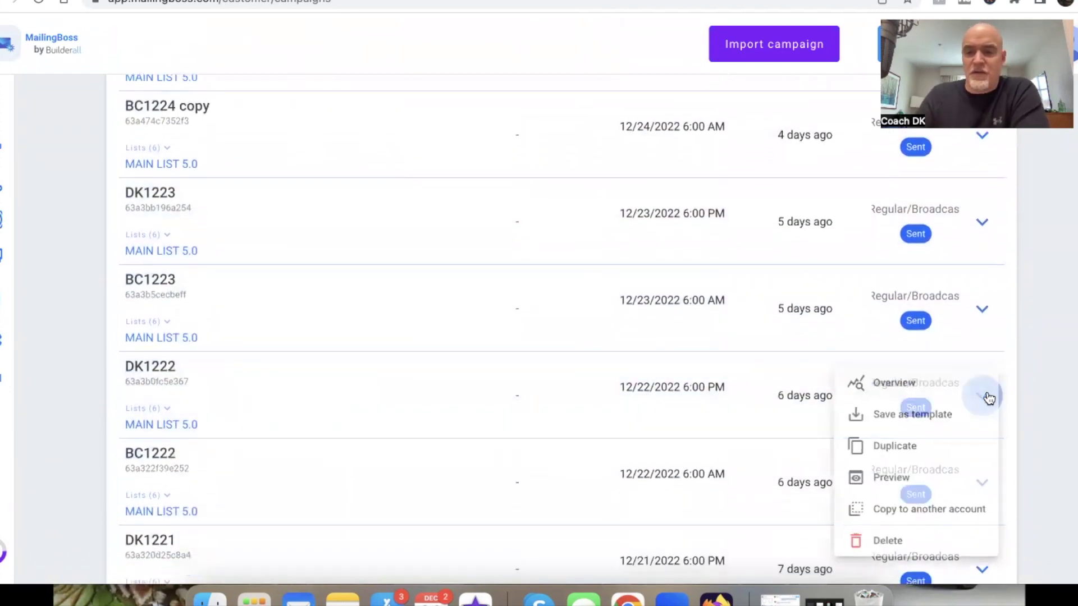
click(890, 449)
click(915, 445)
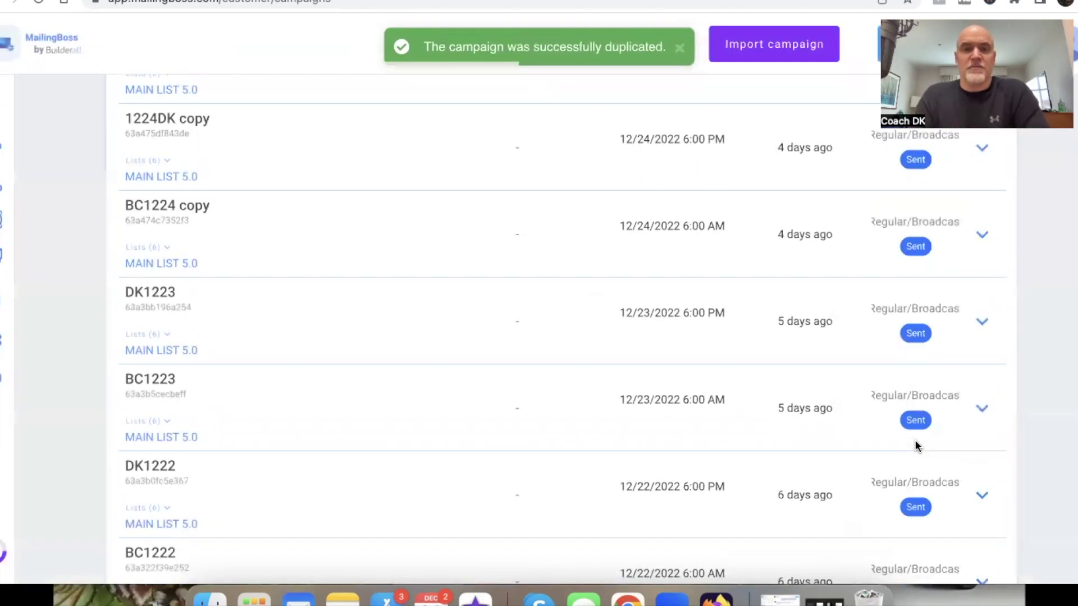
scroll(748, 348, up, 10)
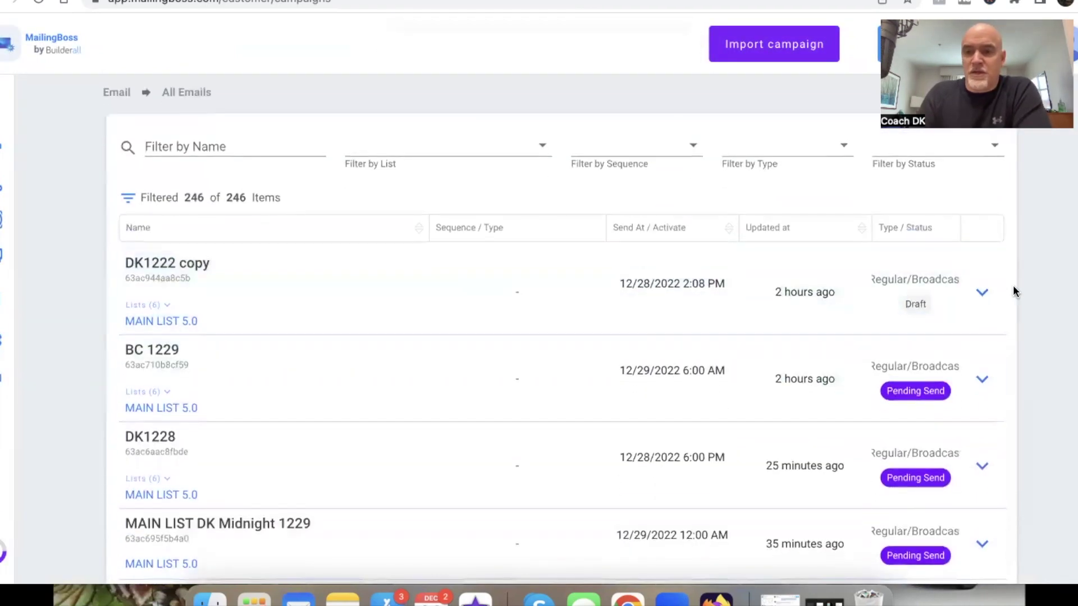
Rename the DK1222 copy campaign to 'YT Test Demo' and save the name
click(991, 298)
click(888, 288)
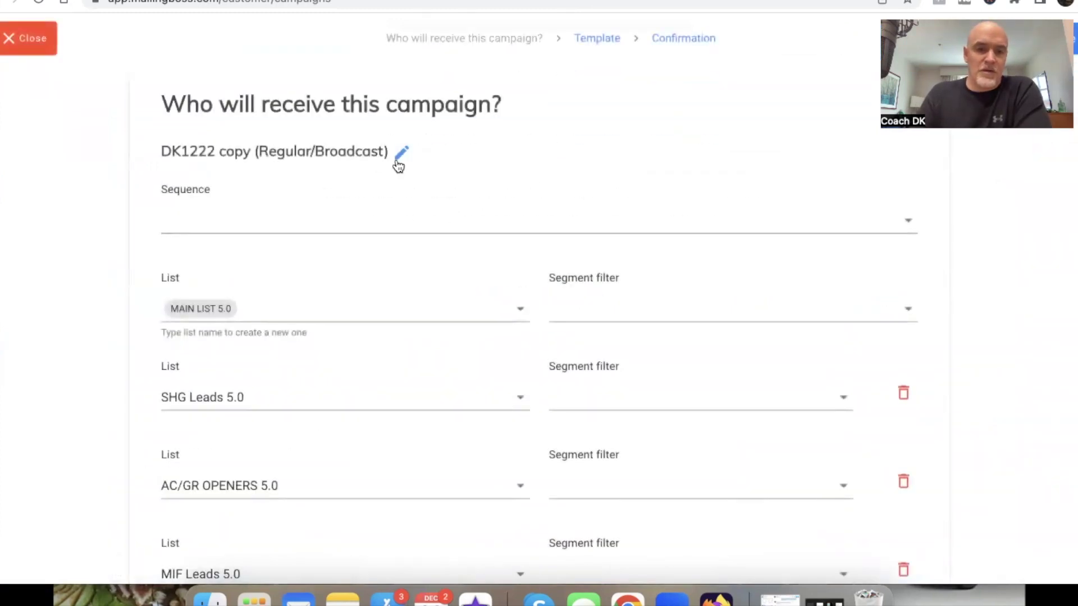
click(398, 156)
click(244, 183)
drag(244, 183, 45, 195)
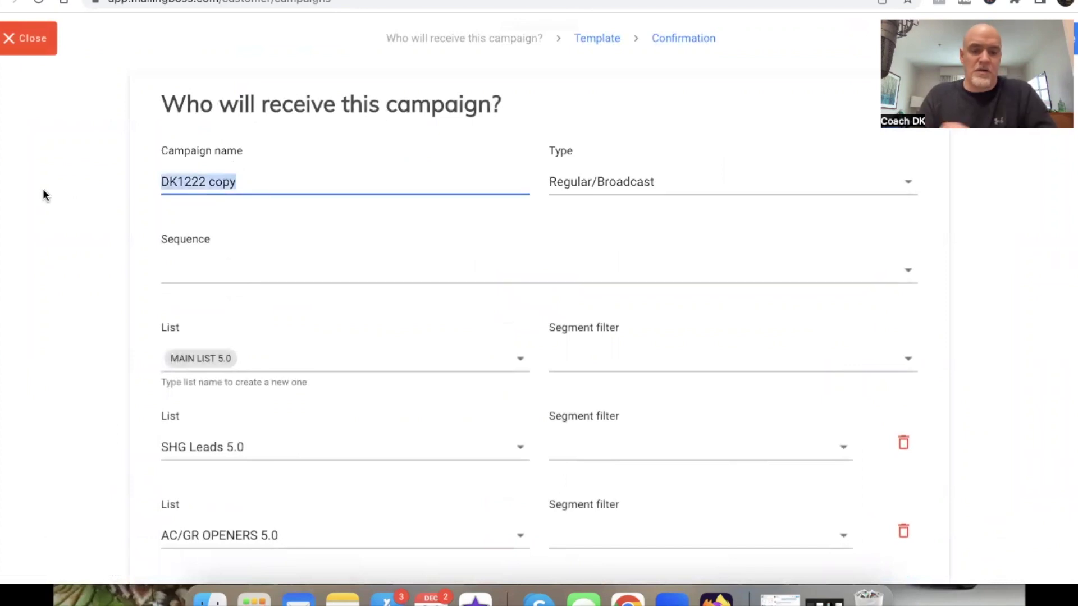
text(YT )
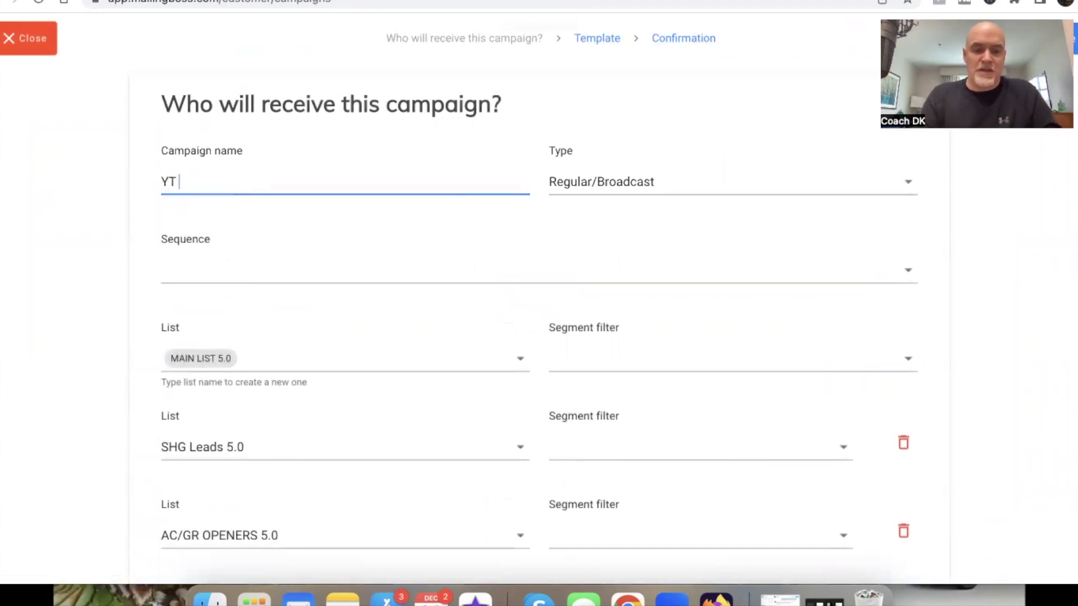
text(Test Demo)
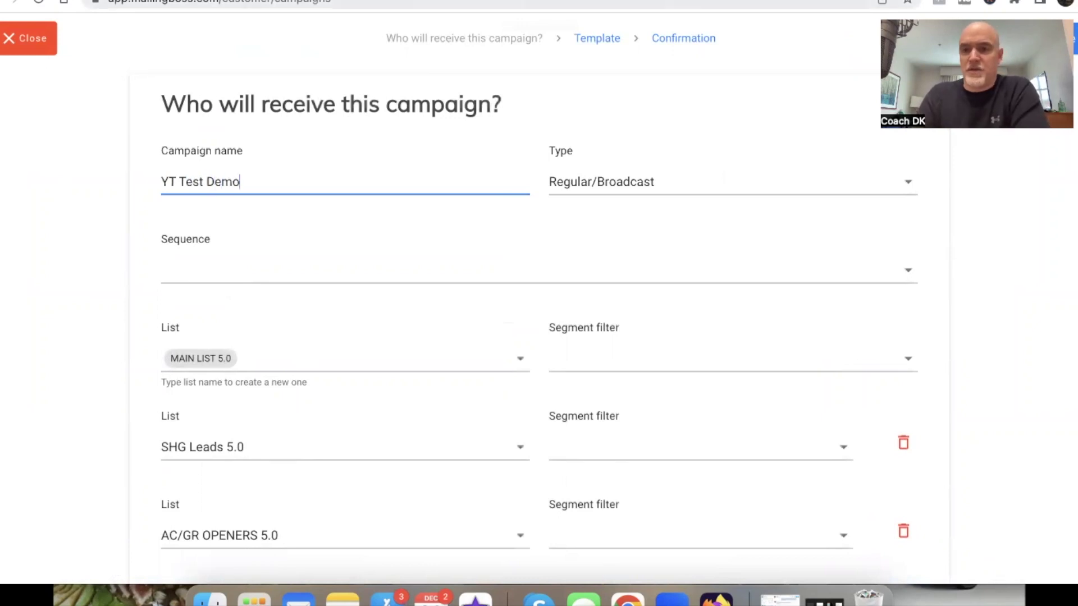
key(Return)
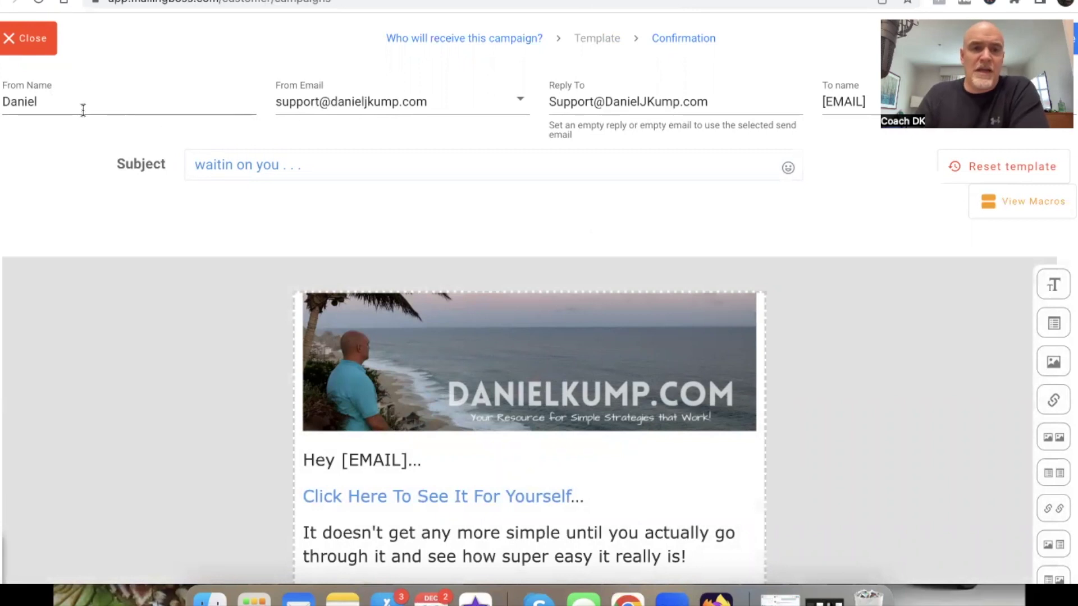
Scroll through the 'waitin on you . . .' email body in the template editor
scroll(392, 191, down, 6)
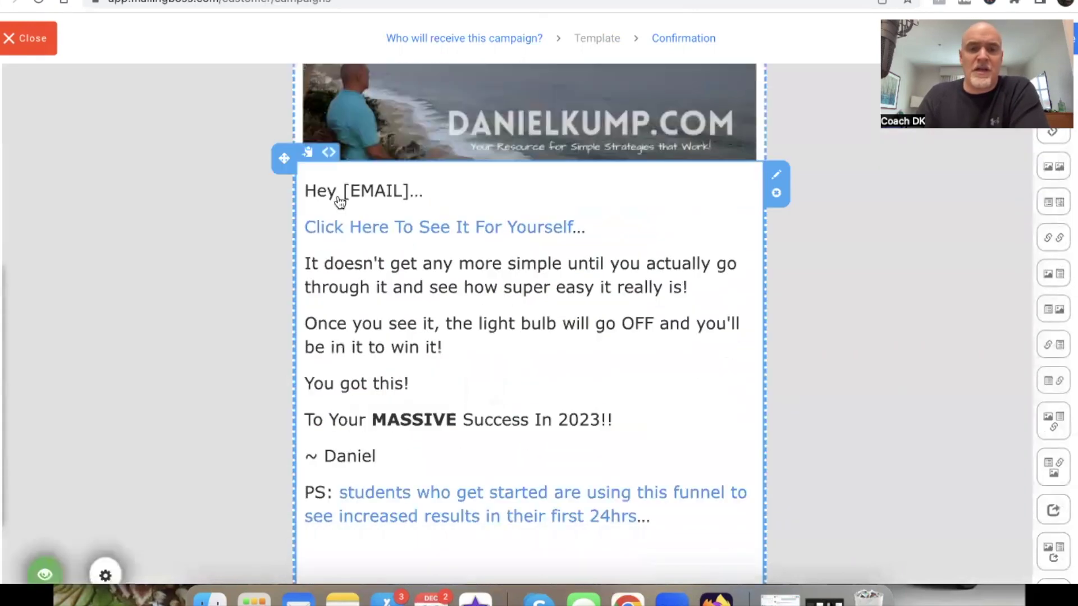
scroll(436, 260, up, 1)
scroll(556, 225, up, 5)
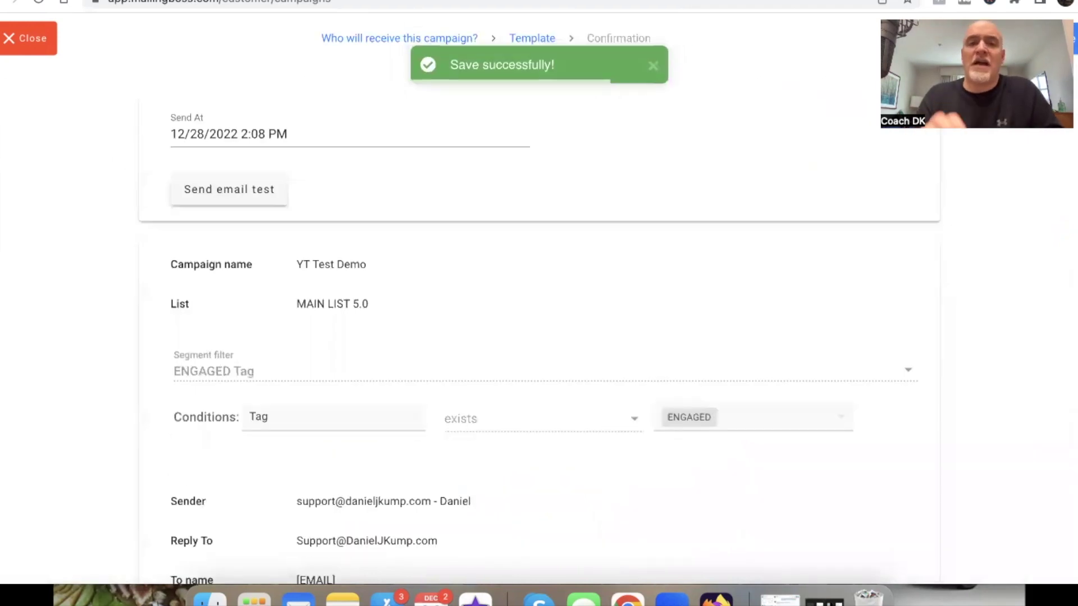
Check the Send At date, open the Send email test dialog, and bring up the test-address note
click(279, 133)
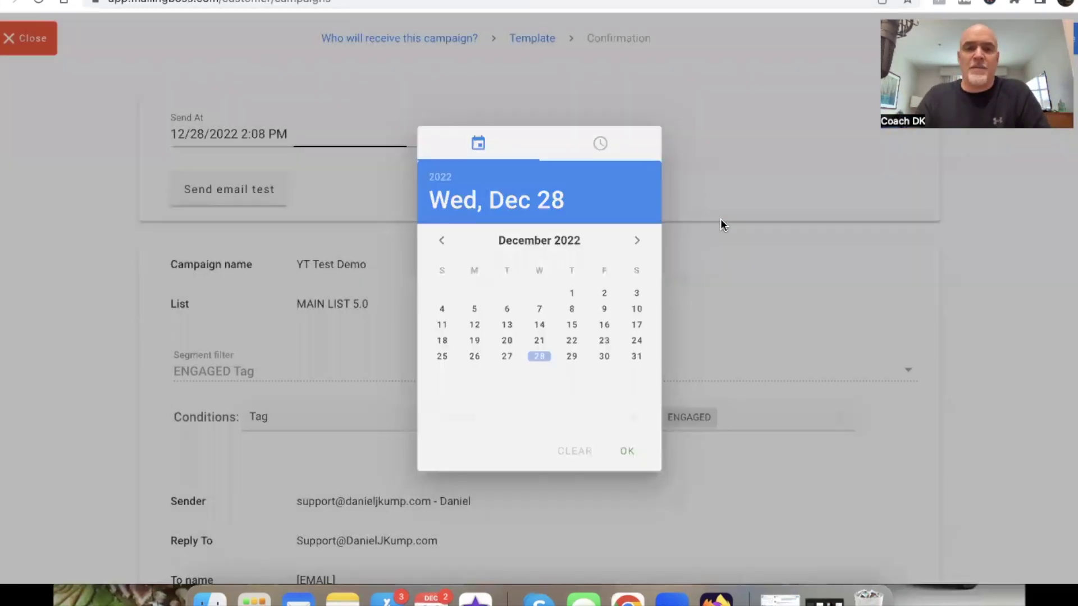
click(719, 218)
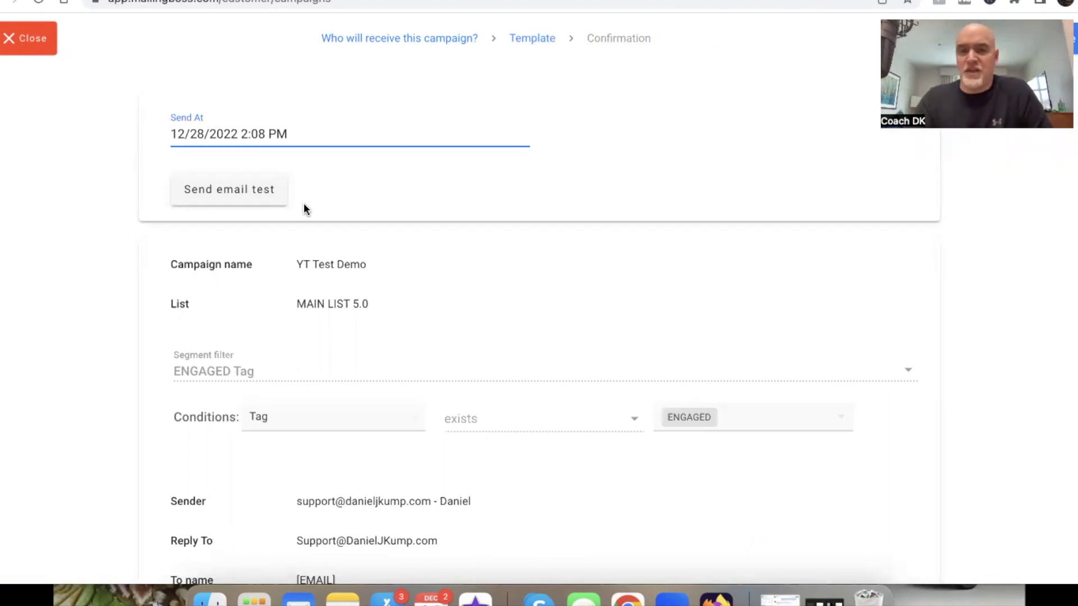
click(271, 199)
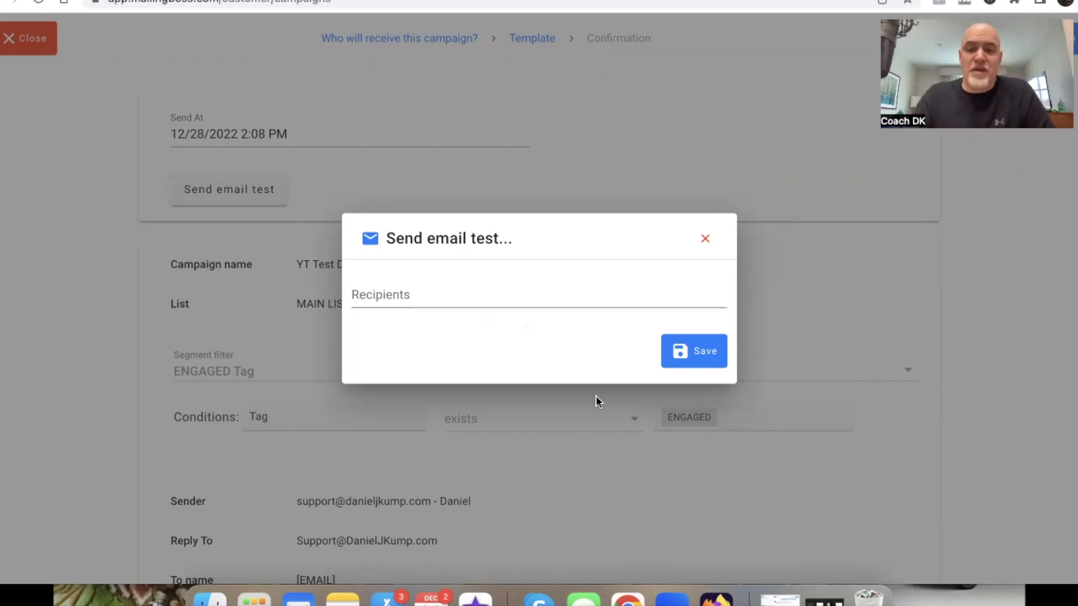
click(342, 598)
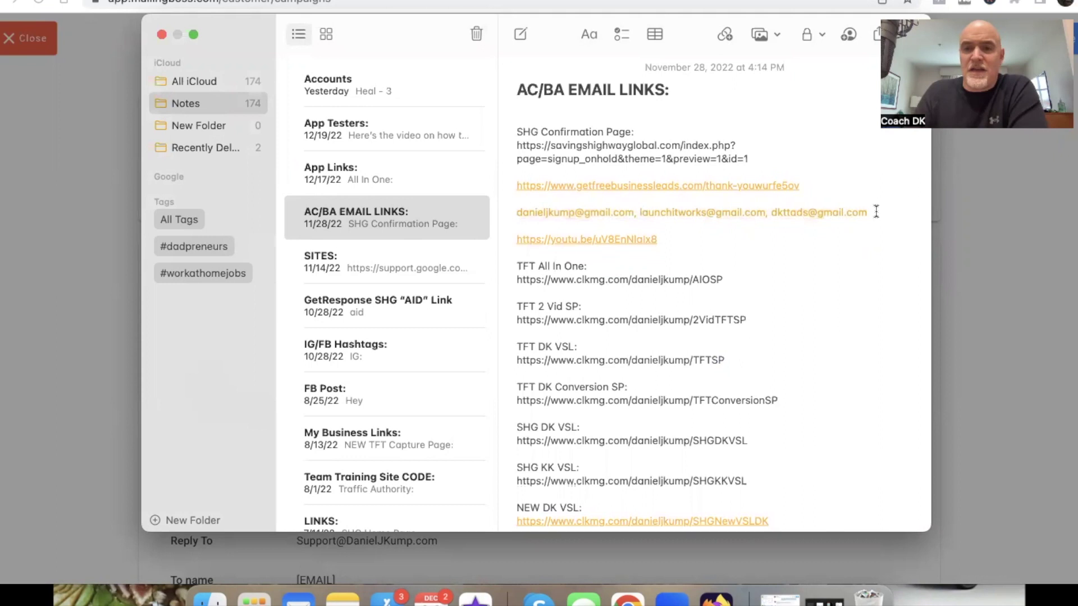
Copy the three test e-mail addresses from the note into the test recipients field
drag(874, 212, 515, 216)
key(super+c)
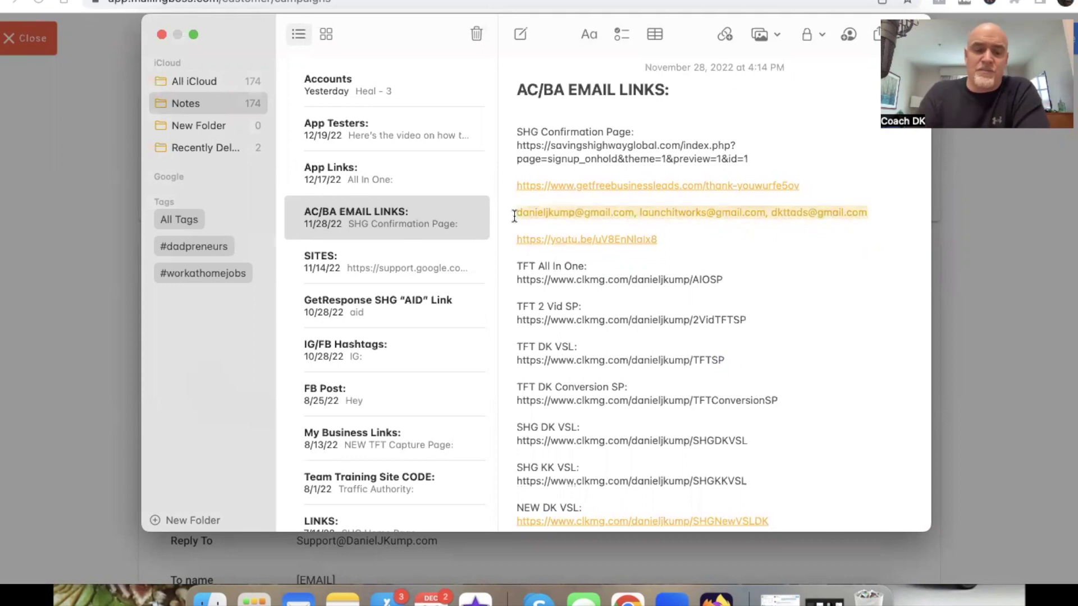
click(57, 215)
click(399, 291)
key(super+v)
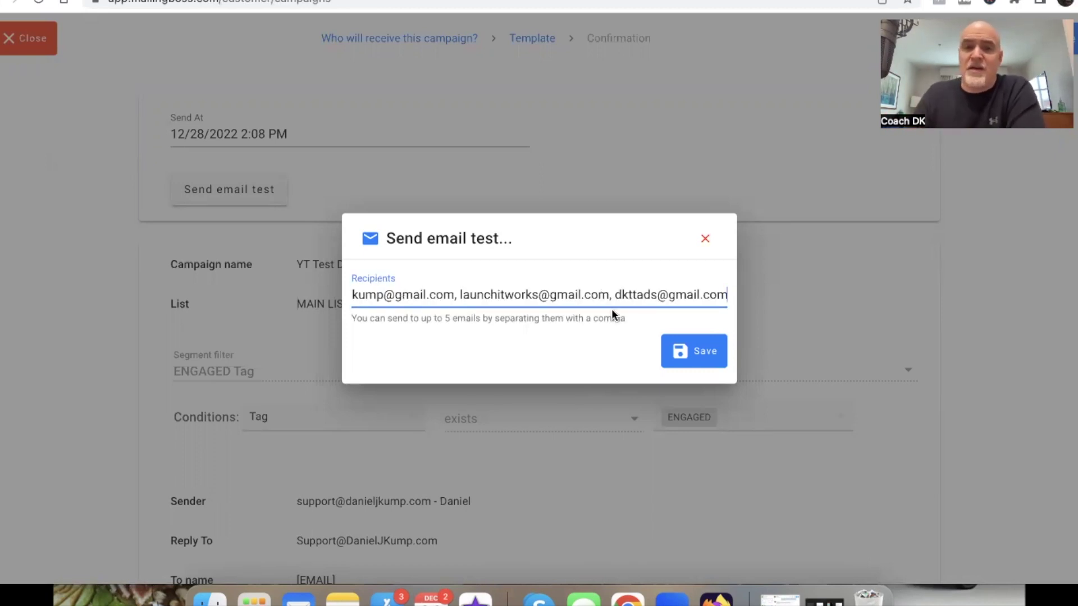
Send the YT Test Demo test email to the three recipients
click(694, 354)
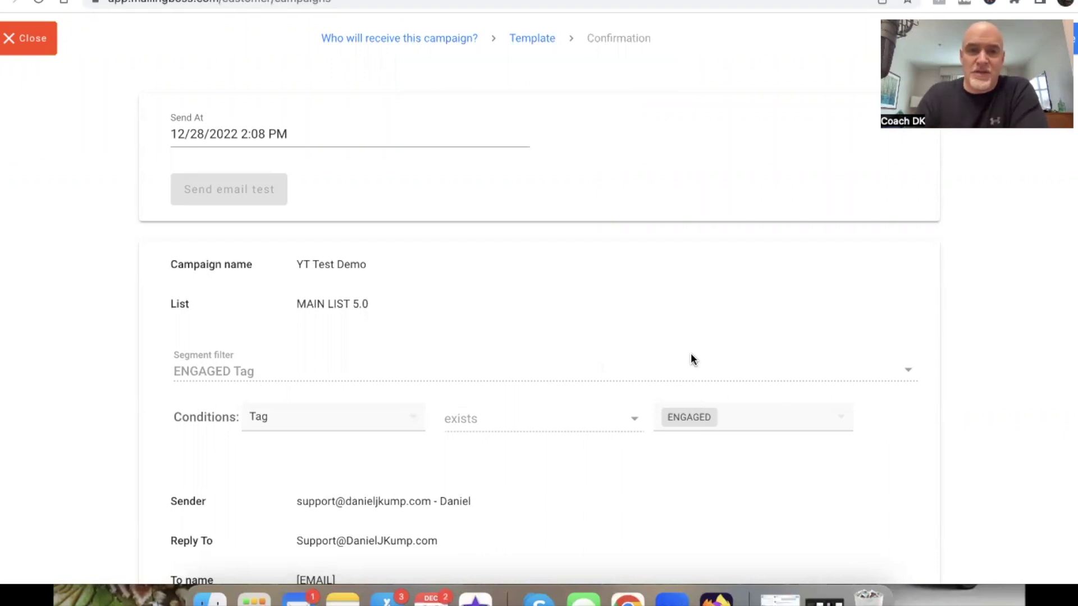
Refresh the Gmail test inboxes in Chrome and Firefox, checking Primary for 'waitin on you . . .'
click(339, 2)
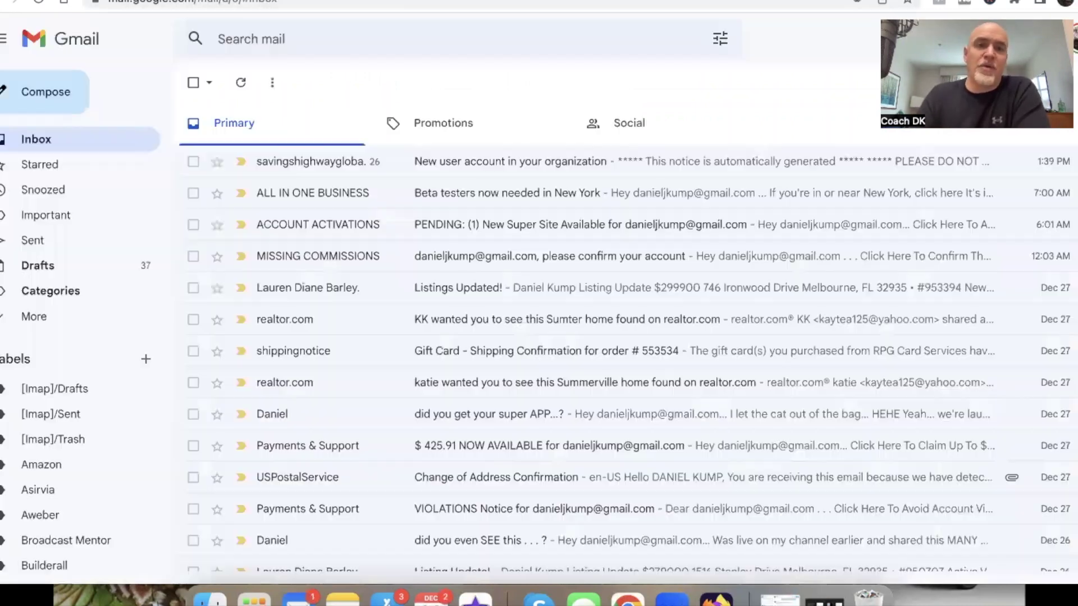
click(241, 83)
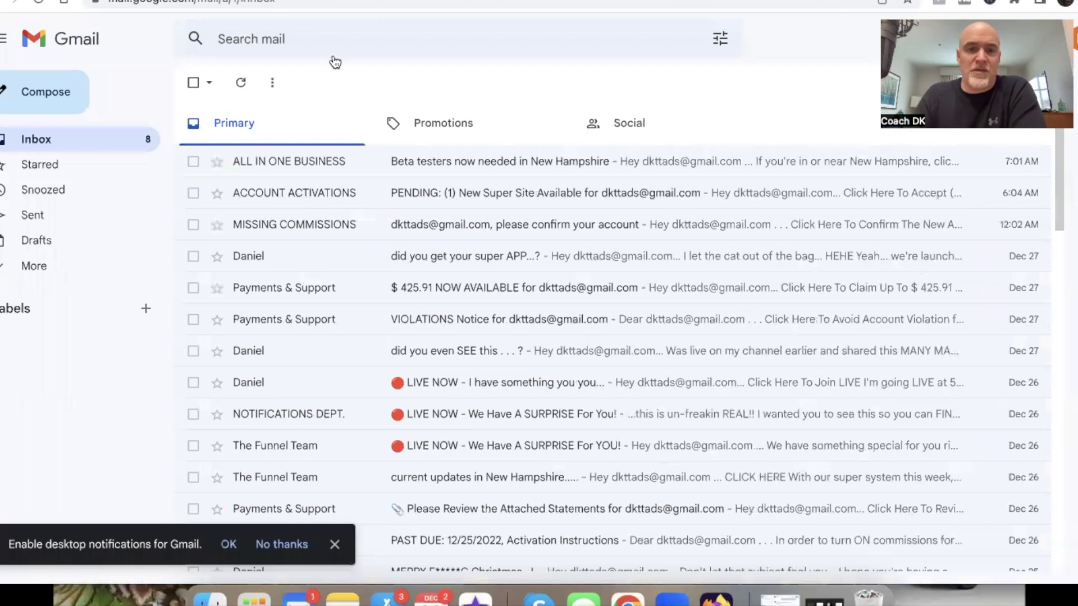
click(240, 82)
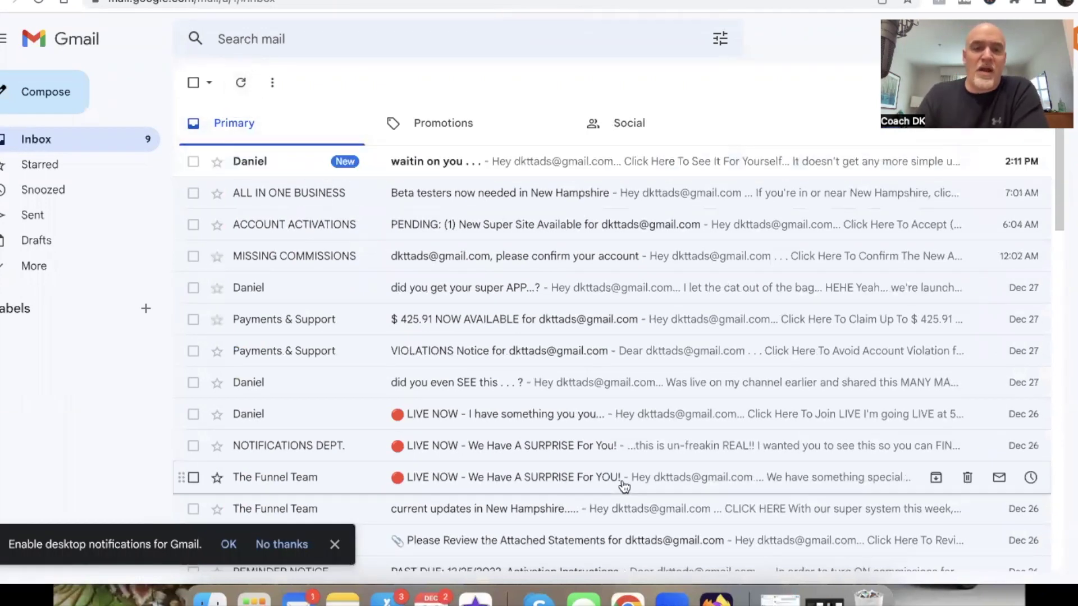
click(716, 597)
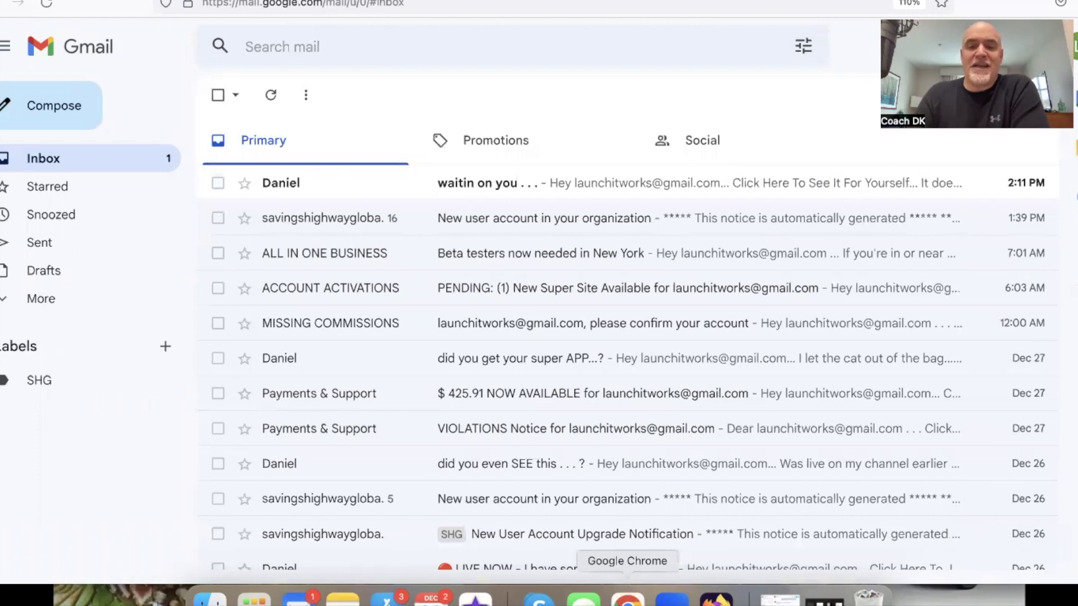
click(627, 596)
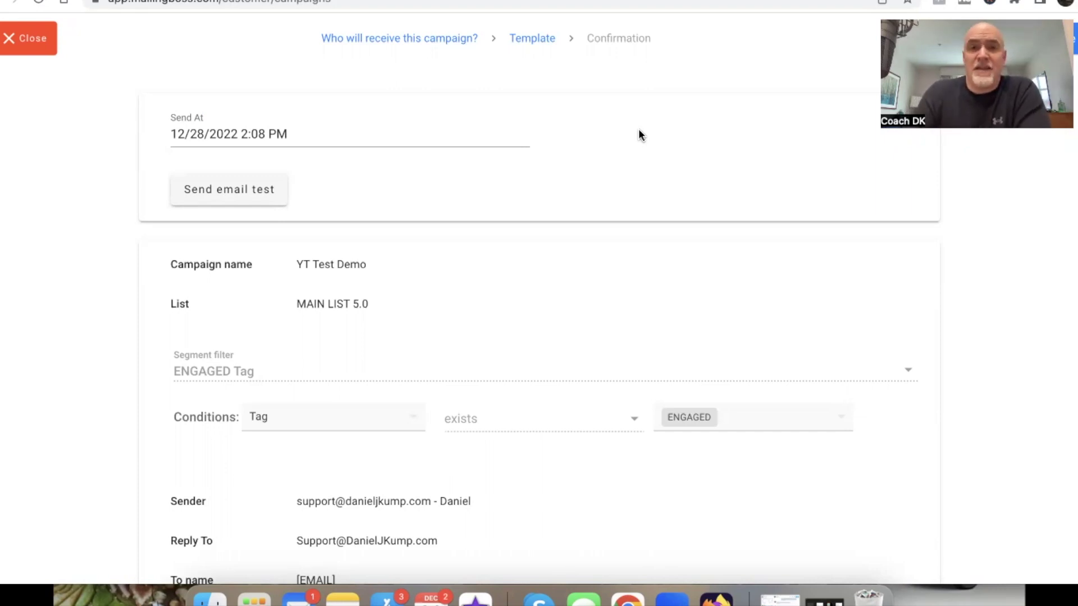
Select the sending domain in Postmaster Tools to show its IP reputation chart, Medium every day
key(ctrl+Tab)
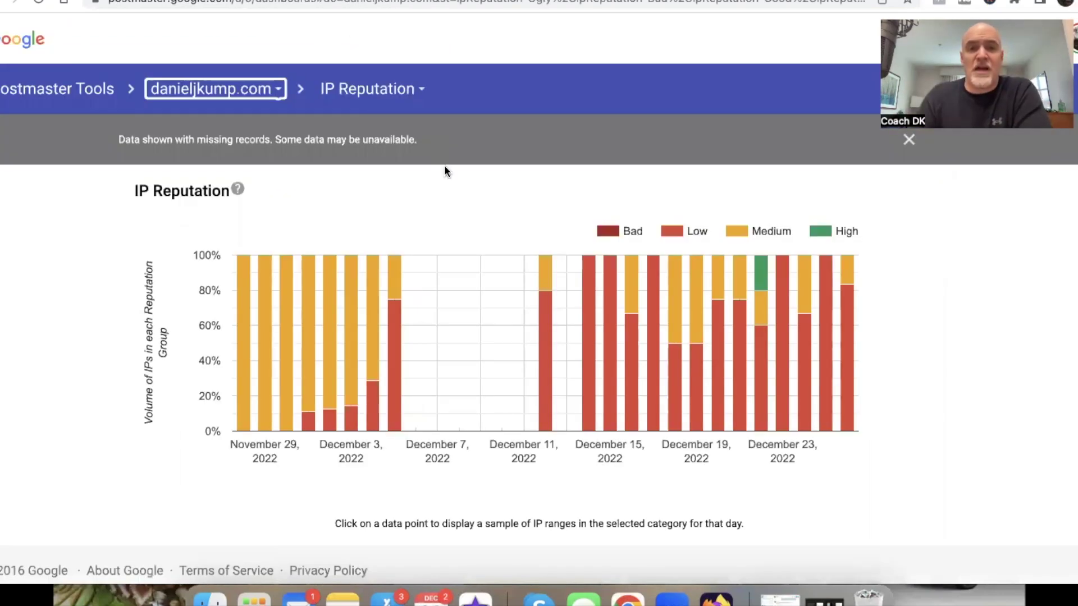
click(277, 90)
click(248, 113)
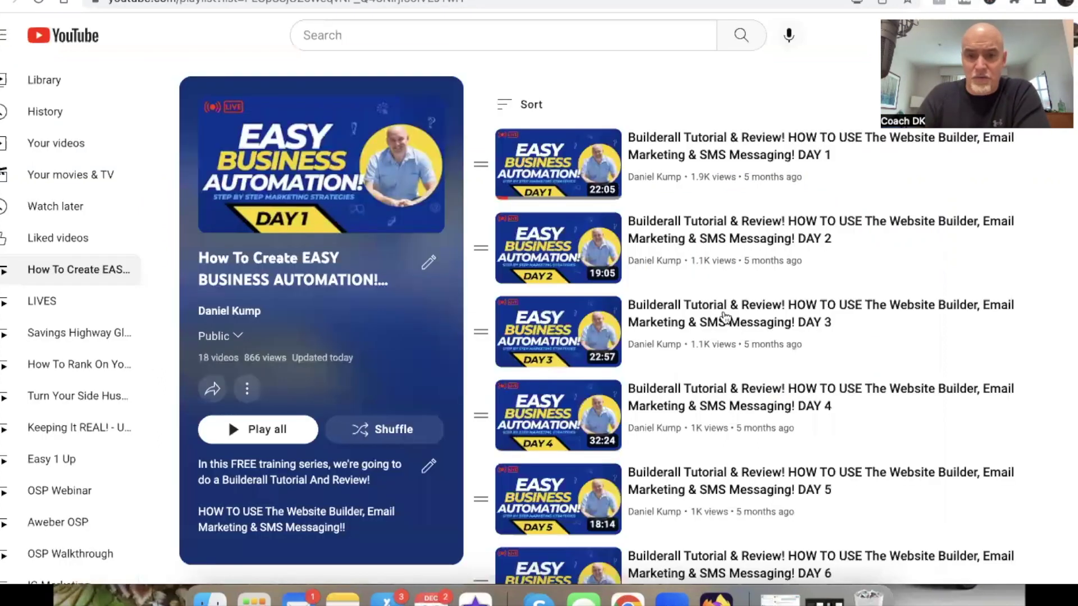
scroll(726, 314, down, 15)
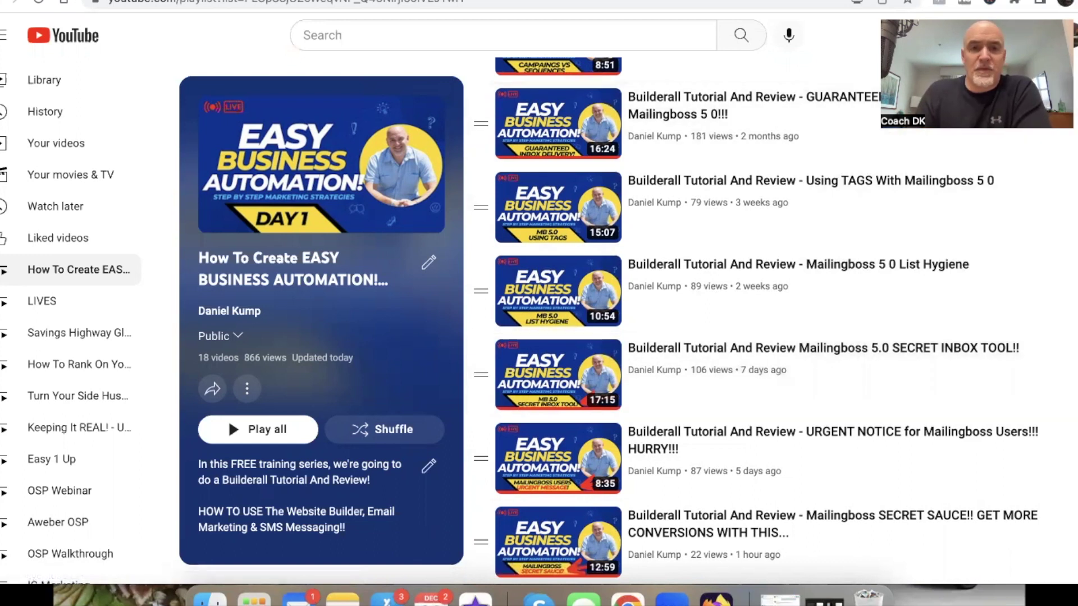
Return to the domain's IP Reputation chart, rated Medium every day since November 29, 2022
key(ctrl+Tab)
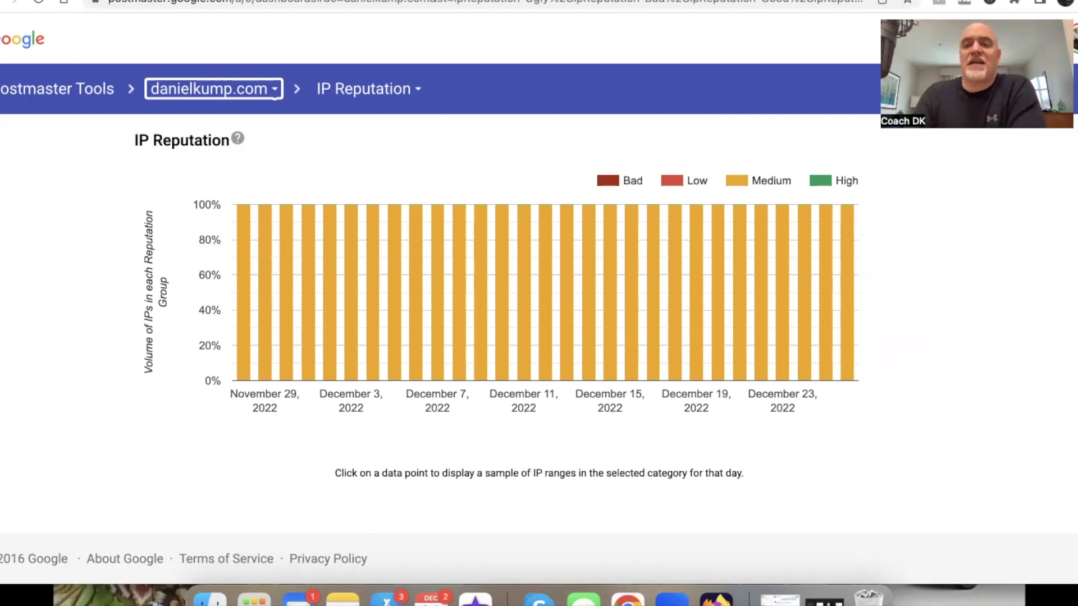
Close the YT Test Demo campaign wizard and scroll through the All Emails broadcast list
key(ctrl+Tab)
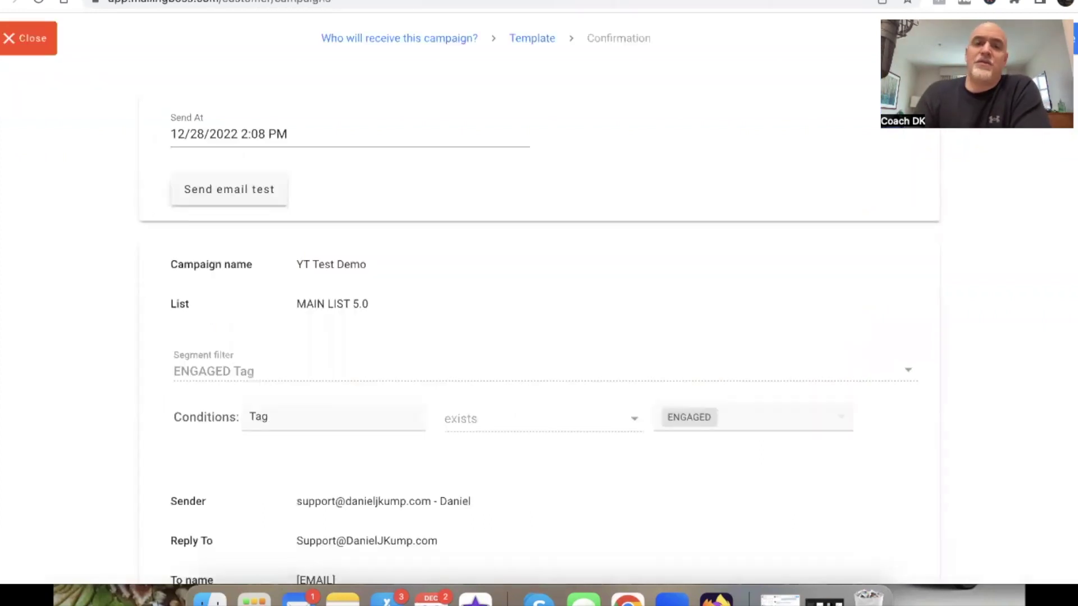
click(35, 40)
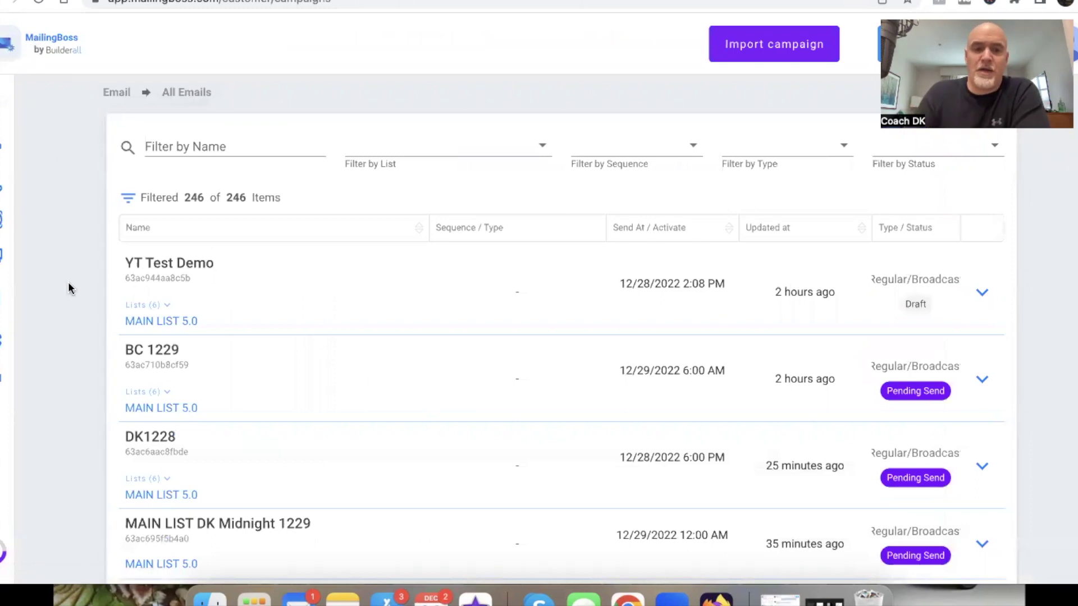
scroll(68, 283, down, 5)
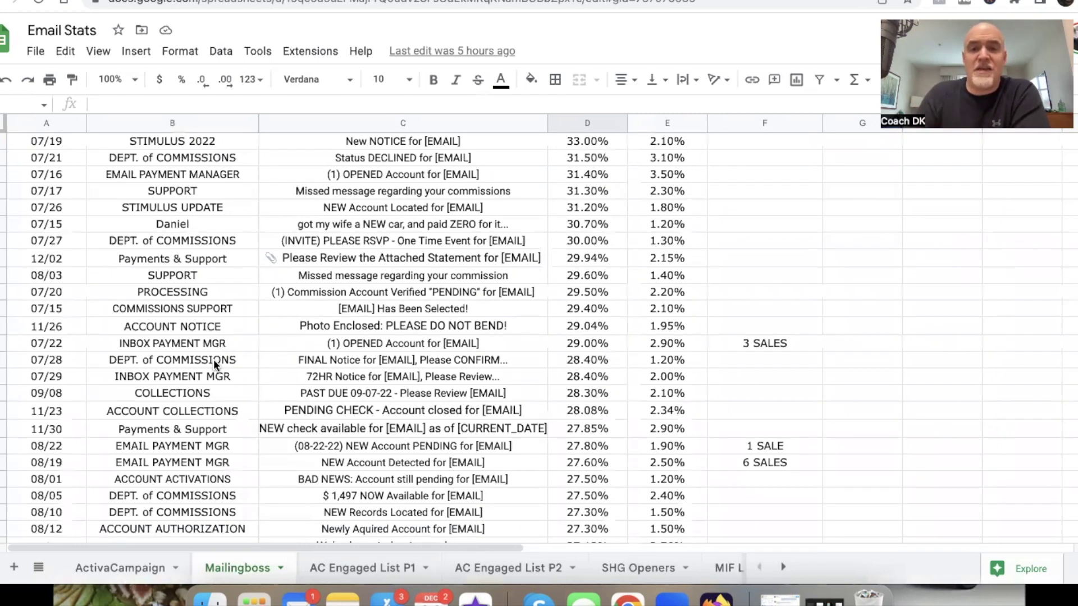
Check the 6 SALES, 1 SALE and 3 SALES entries in the Mailingboss sheet's SALES column
scroll(681, 332, down, 2)
click(739, 414)
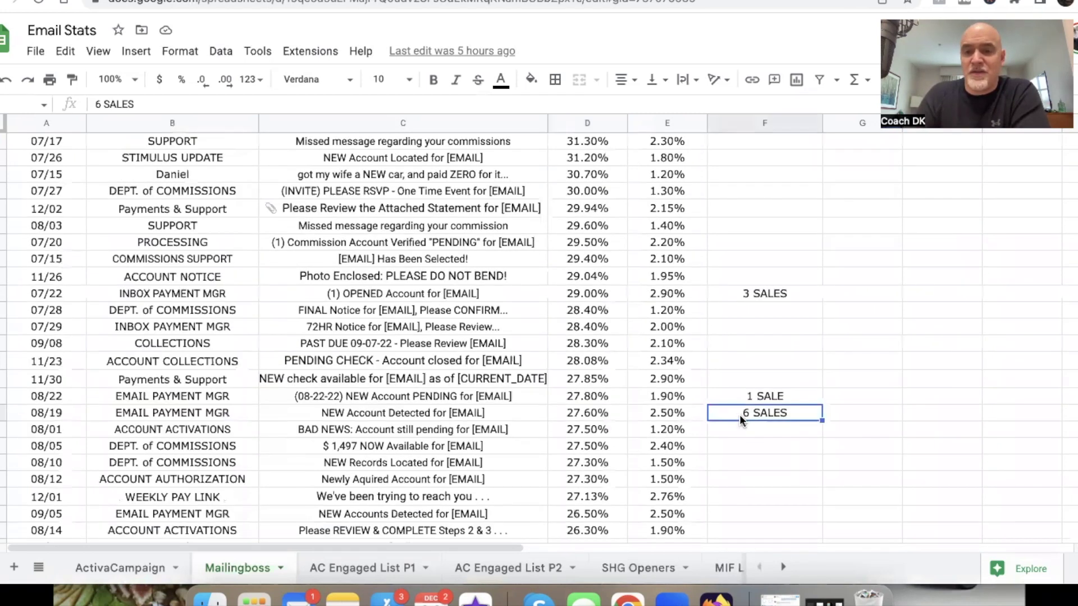
click(762, 395)
click(763, 289)
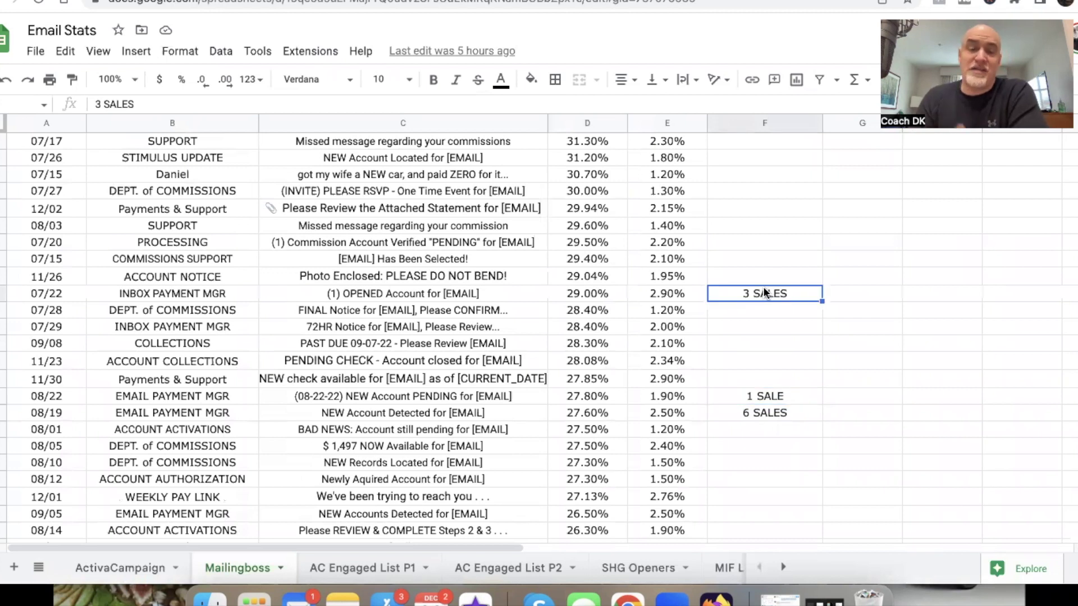
click(762, 412)
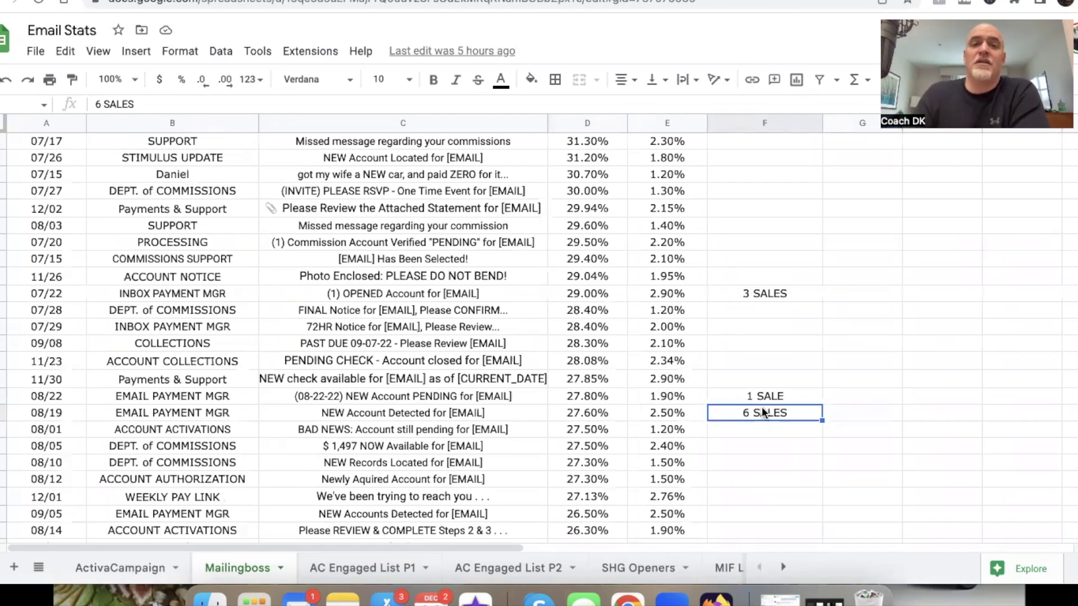
Select the Open % cells D2:D24 to read their 674.31% sum
scroll(507, 315, up, 2)
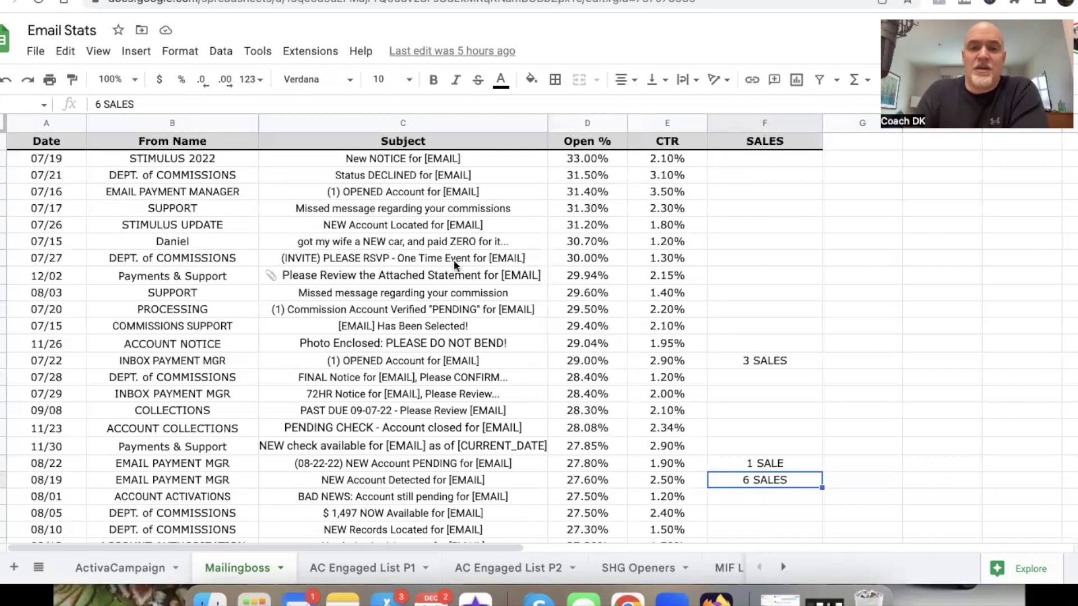
drag(592, 156, 586, 526)
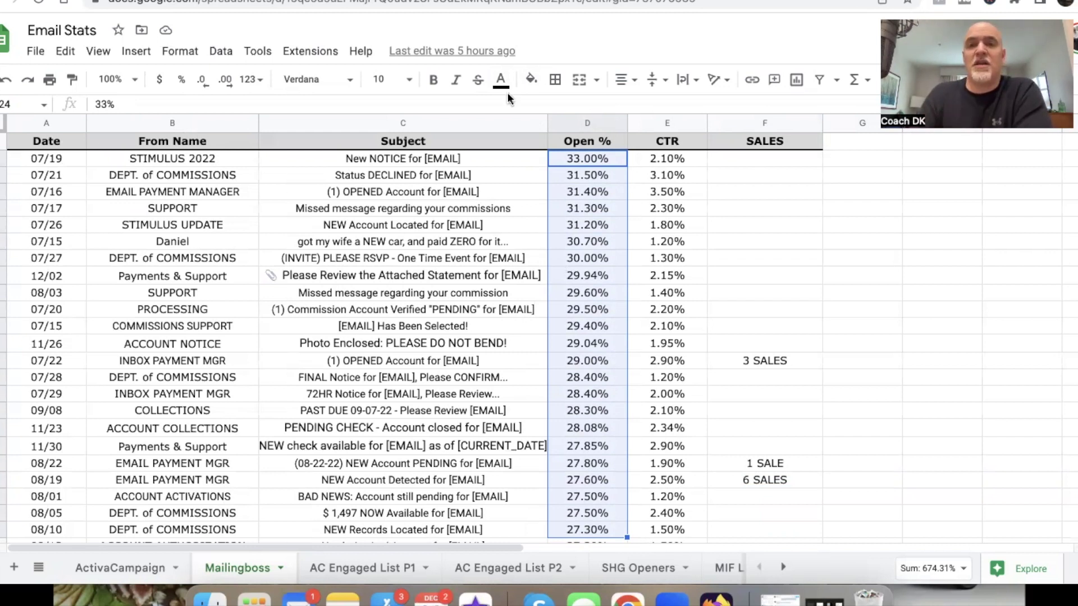
key(ctrl+Tab)
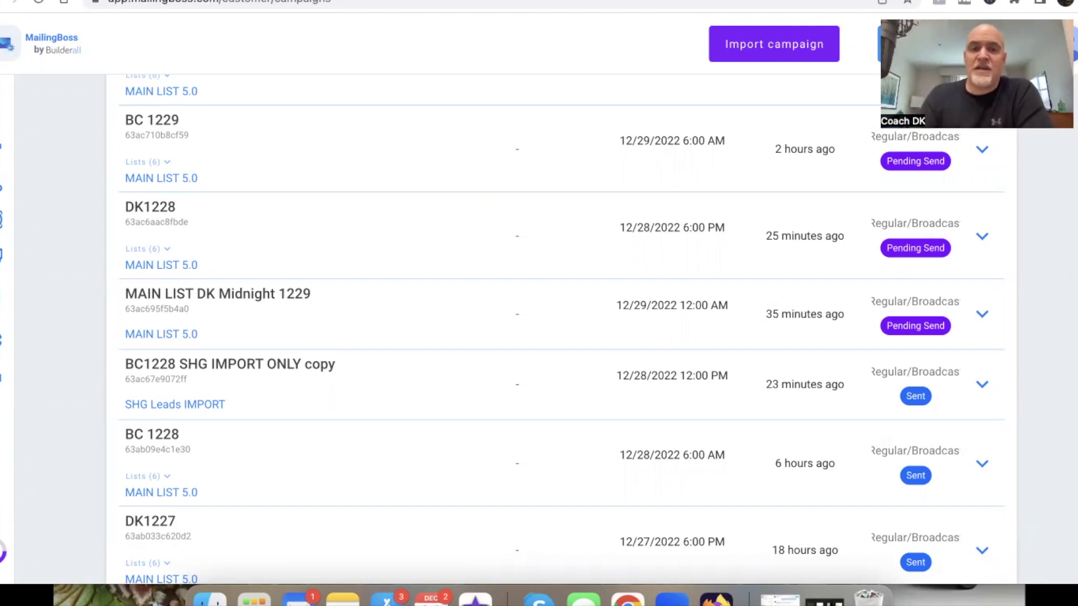
Open the BC 1228 overview, showing 3578 opens (16.06%) and 255 clicks (1.14%)
scroll(454, 362, down, 3)
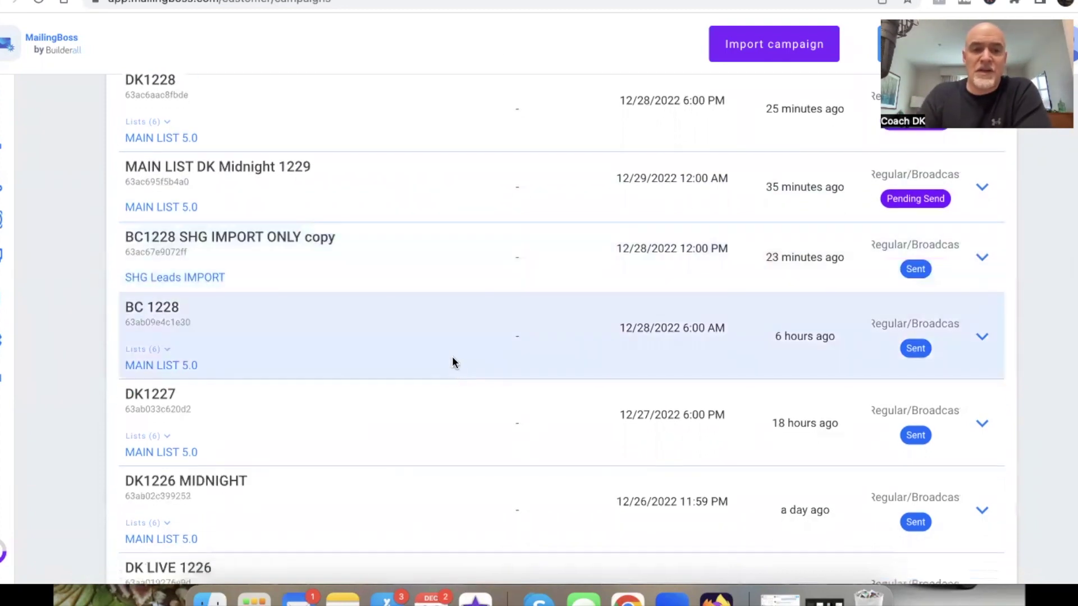
click(982, 337)
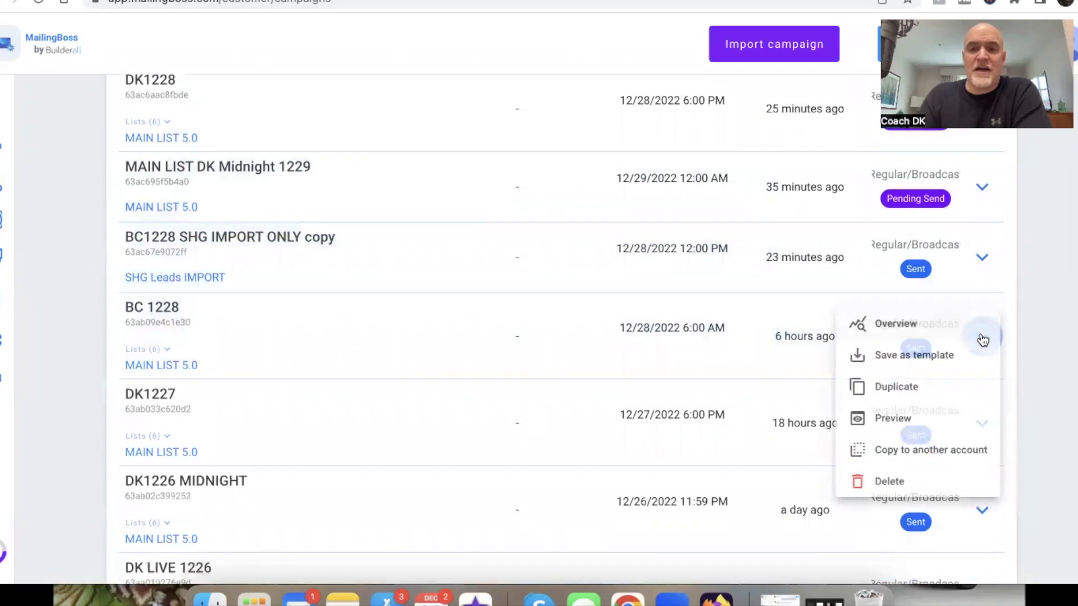
click(902, 324)
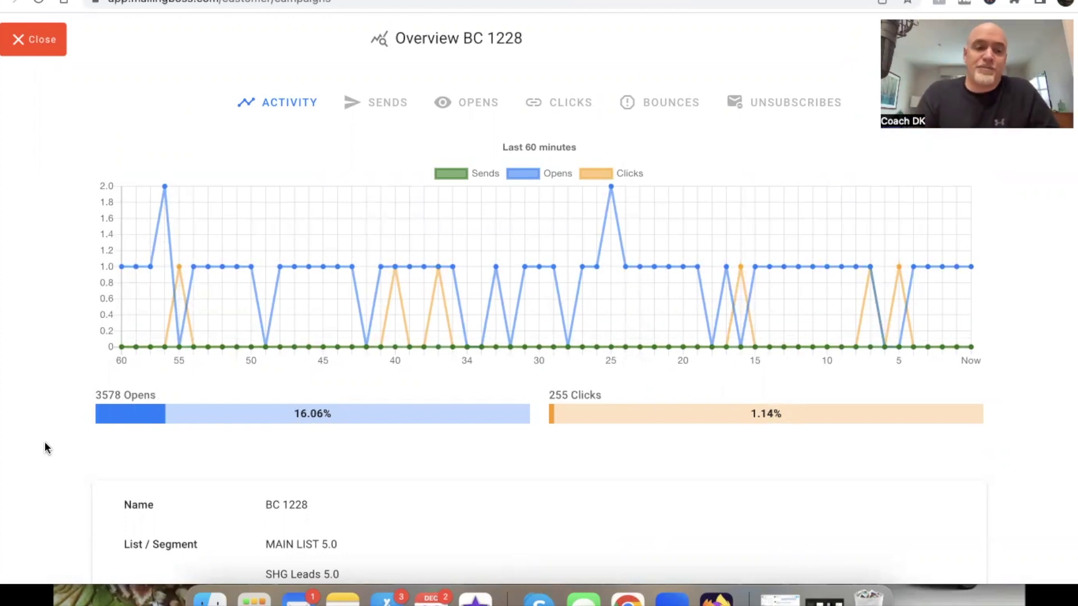
Highlight the BC 1228 subject line and ACCOUNT ACTIVATIONS sender name, then return to Email Stats
scroll(65, 455, down, 7)
scroll(65, 455, down, 3)
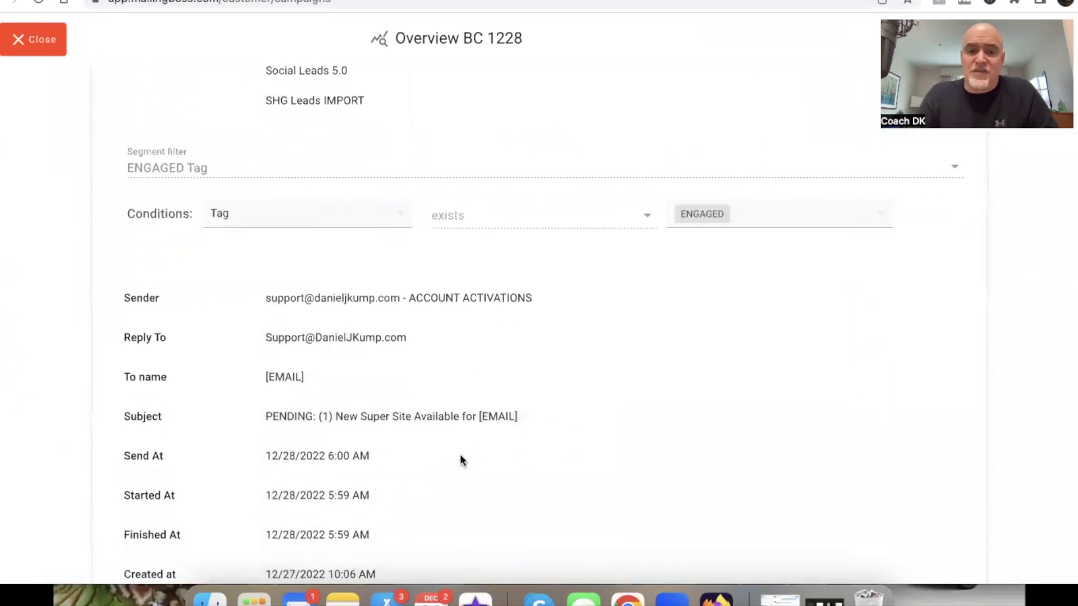
drag(523, 416, 265, 419)
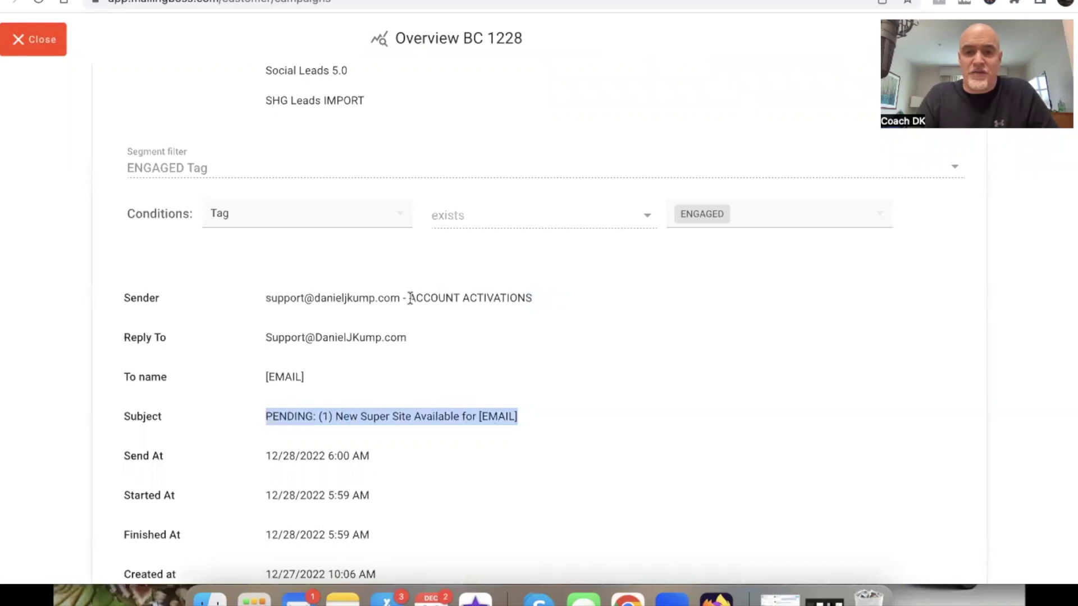
drag(408, 297, 531, 296)
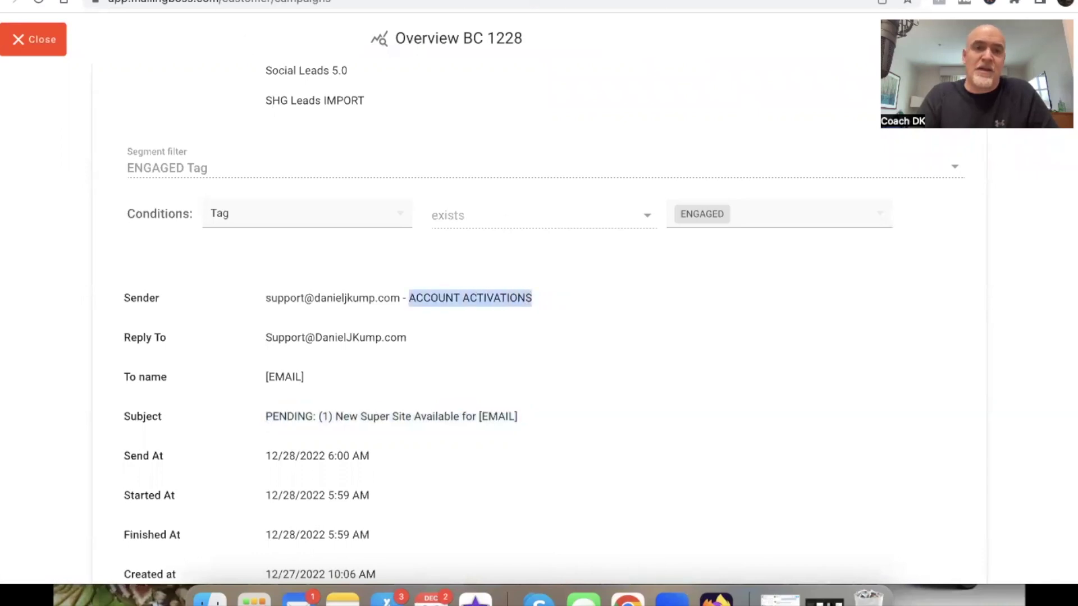
key(ctrl+Tab)
scroll(198, 204, down, 10)
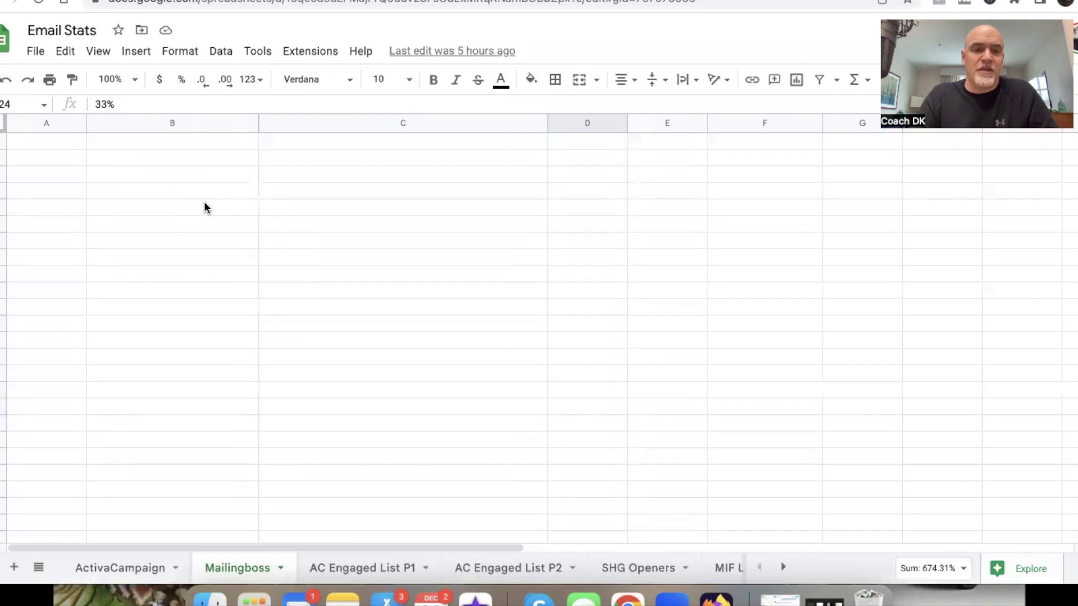
scroll(204, 208, up, 5)
click(65, 434)
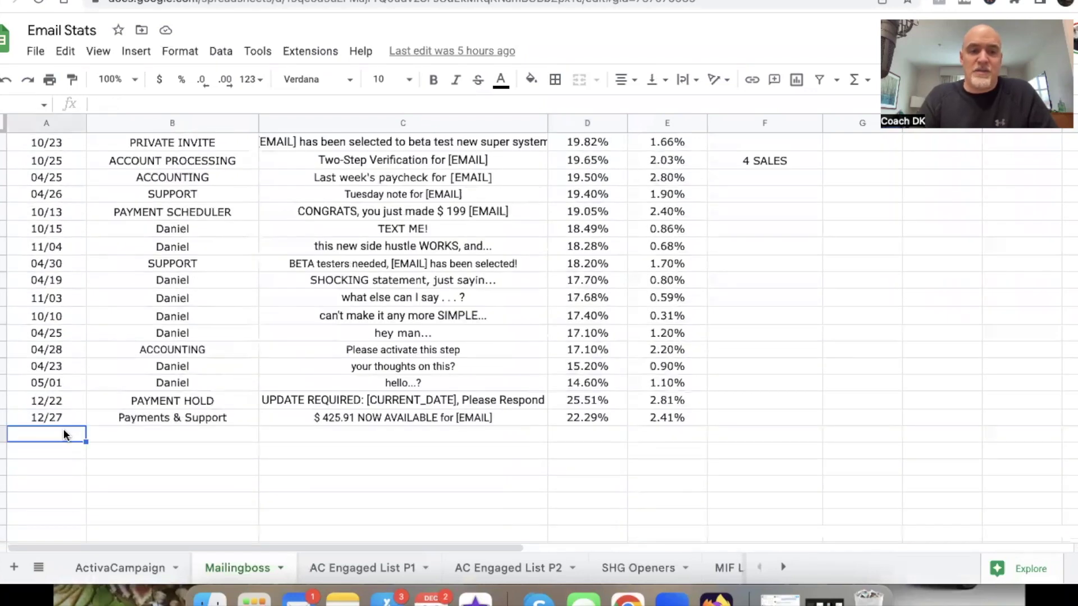
click(117, 435)
click(337, 435)
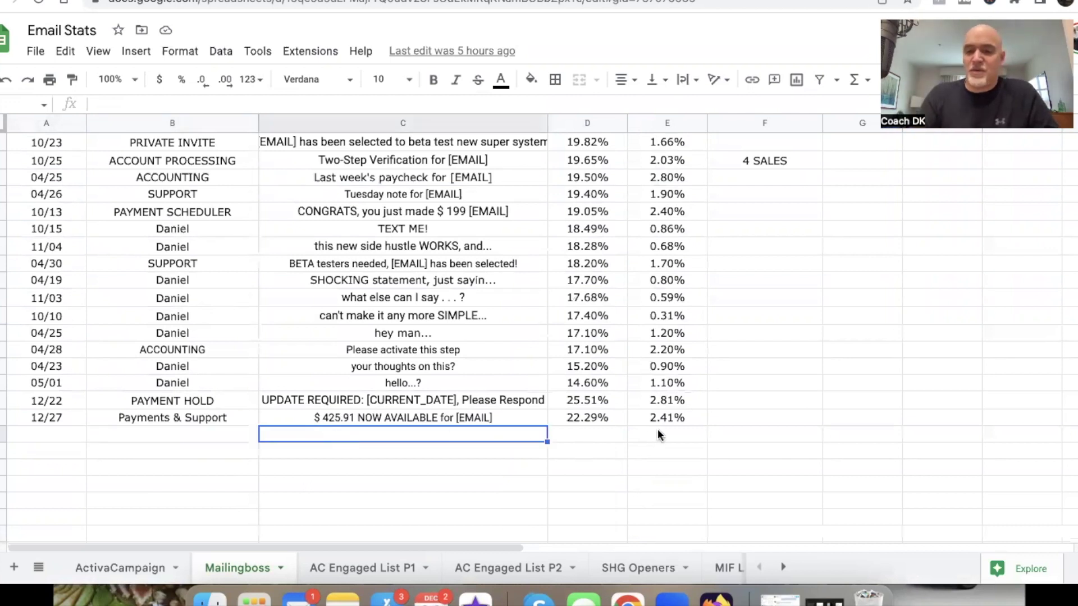
scroll(574, 392, up, 15)
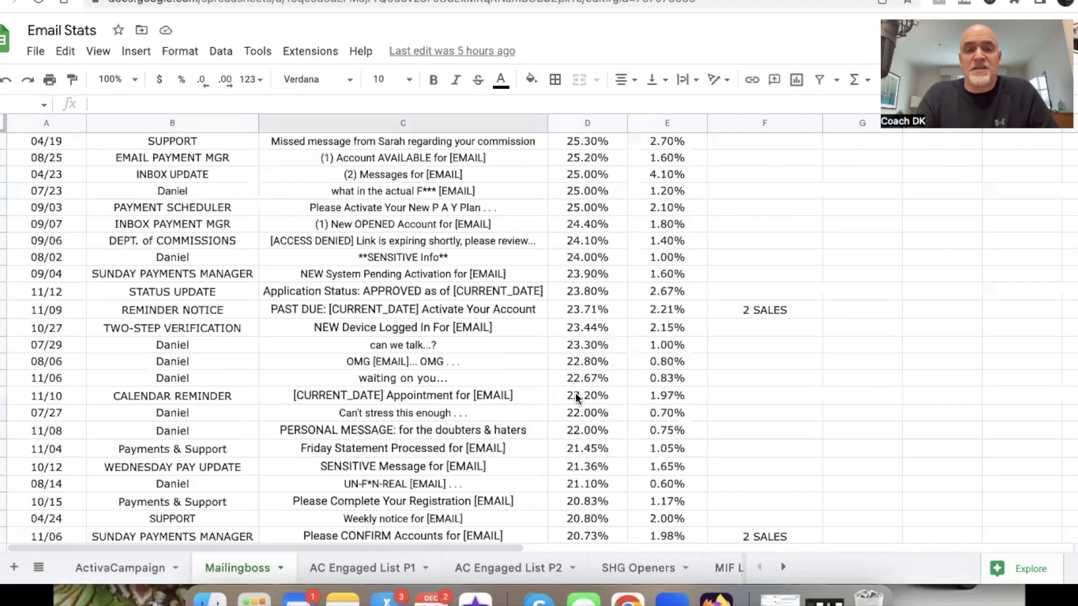
scroll(574, 392, up, 6)
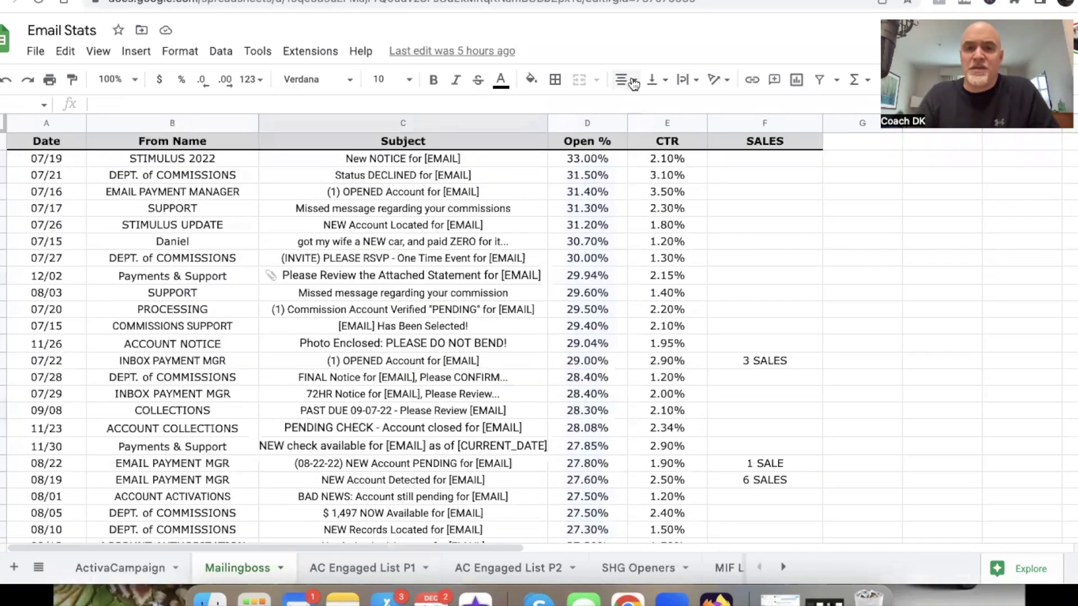
Close the BC 1228 overview to get back to the MailingBoss campaign list
key(ctrl+Tab)
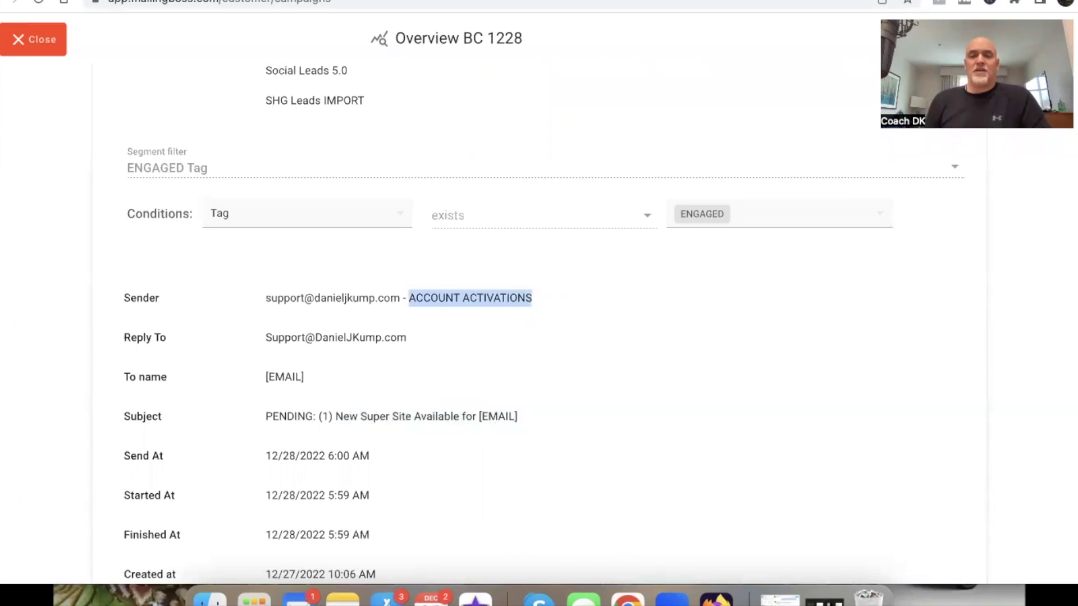
scroll(528, 119, up, 10)
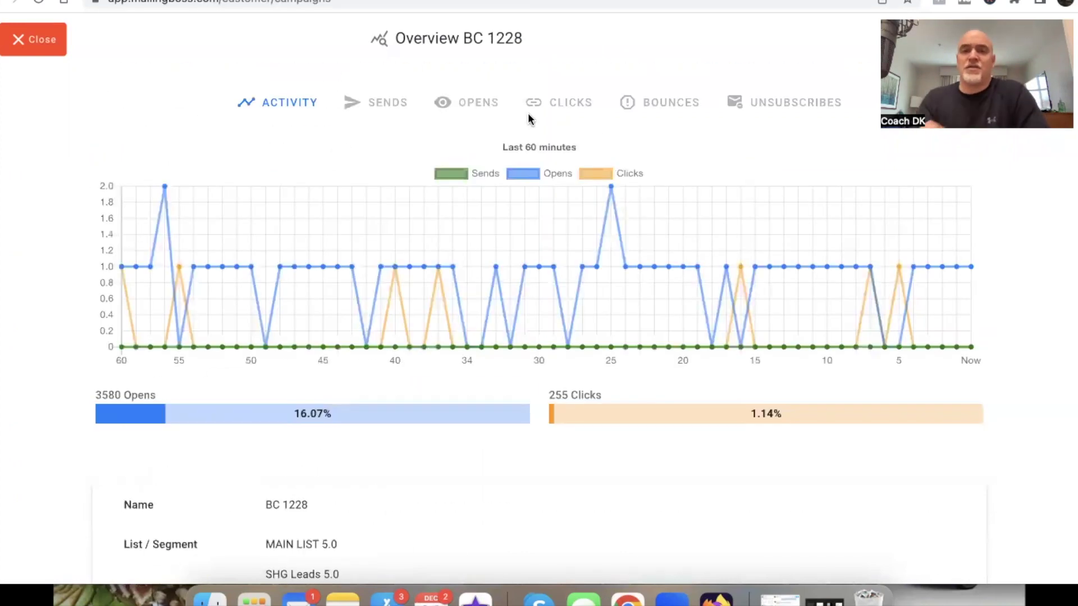
click(49, 42)
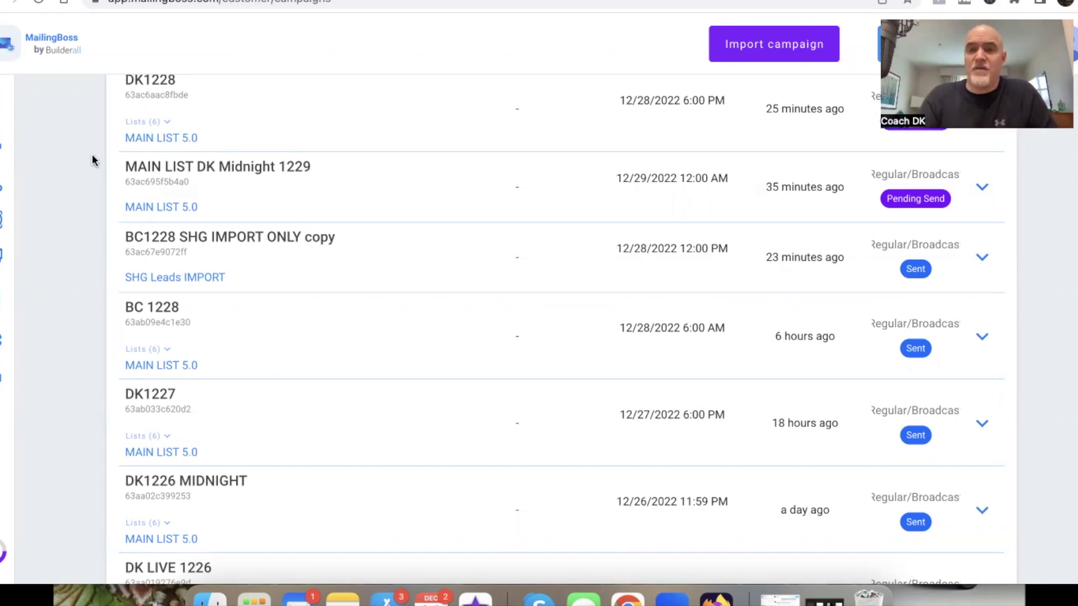
Switch to YouTube's 18-video Easy Business Automation playlist
click(834, 3)
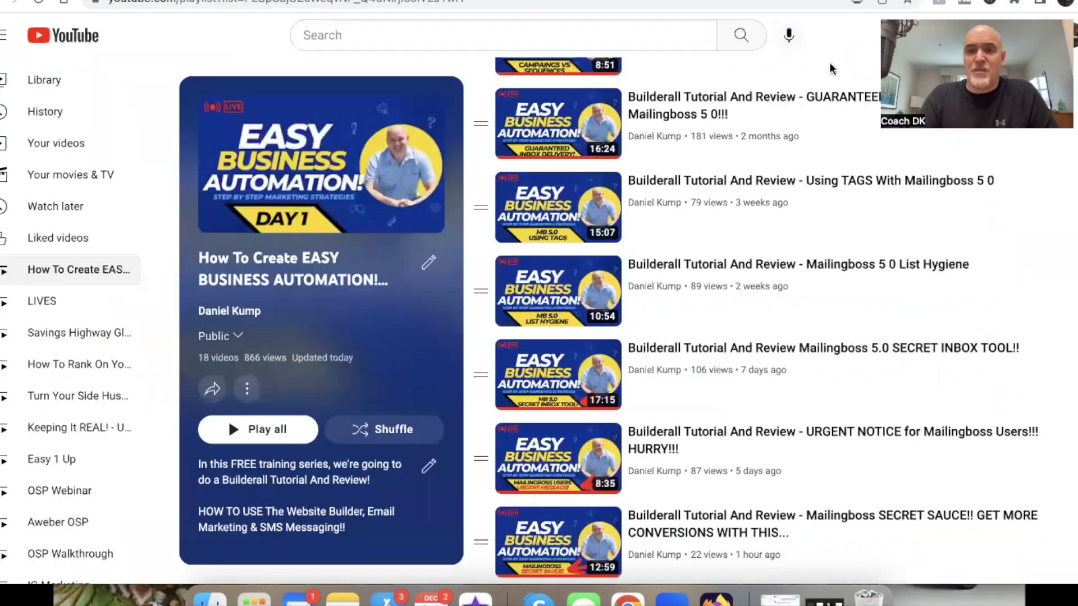